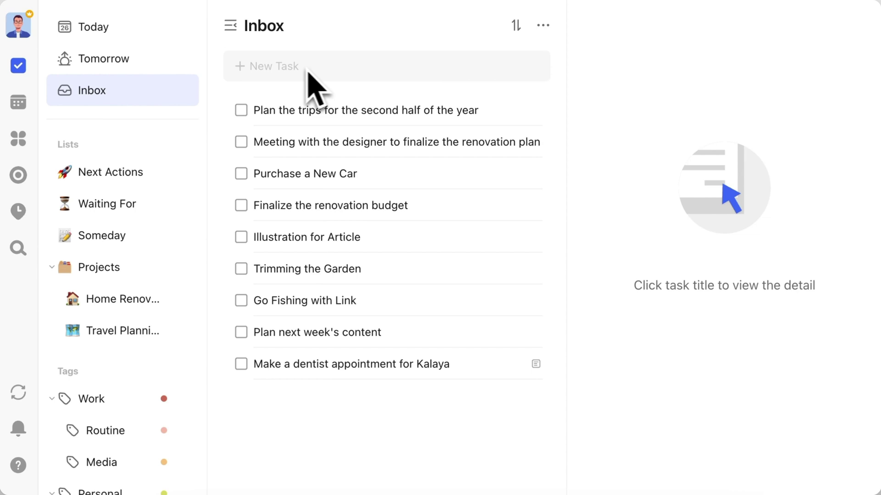
Display the Inbox list beside the July 2024 month calendar using Show with Calendar.
{"action": "mouse_move", "coordinate": [23, 76]}
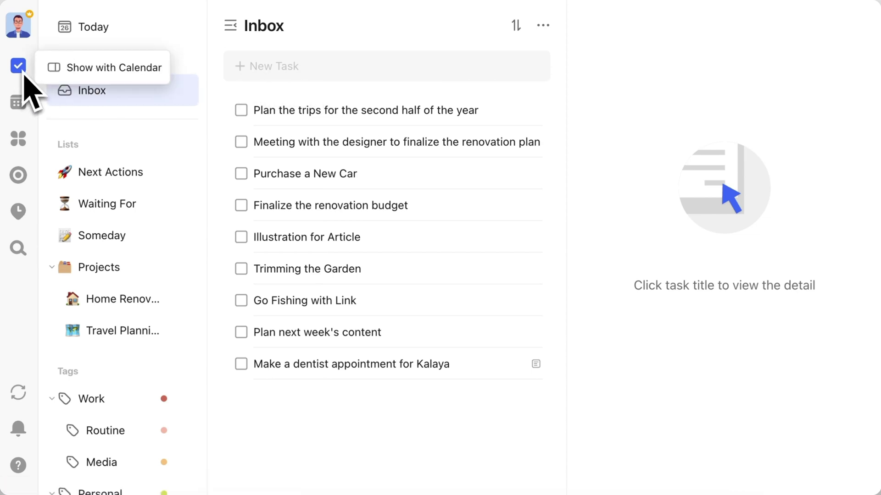
{"action": "left_click", "coordinate": [105, 68]}
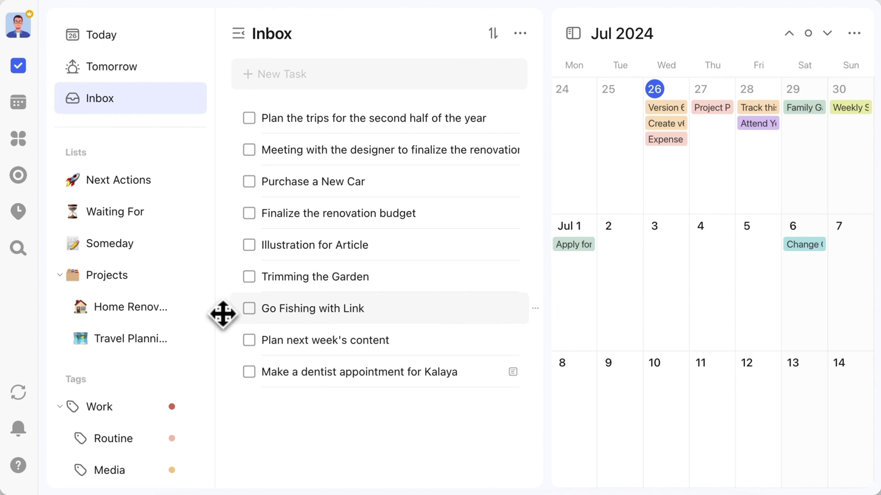
Schedule Go Fishing, renovation budget and Illustration for July 1; trip planning 30; designer meeting 29.
{"action": "left_click_drag", "start_coordinate": [222, 312], "coordinate": [560, 253]}
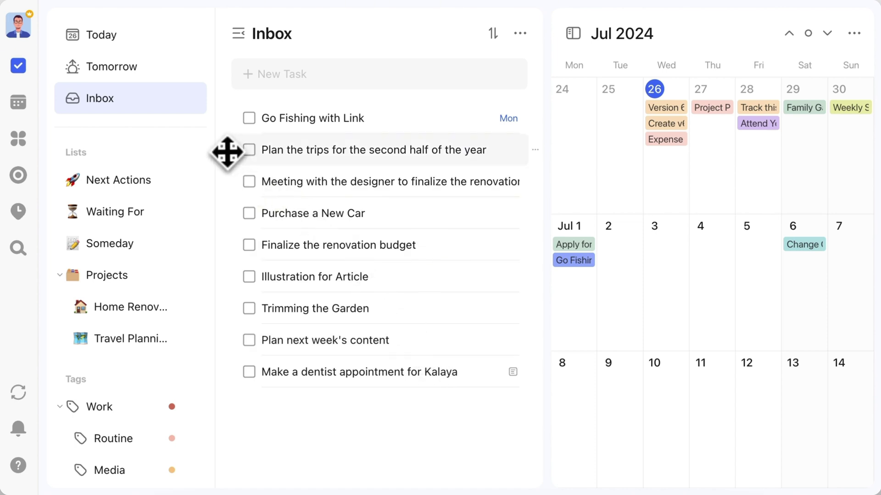
{"action": "left_click_drag", "start_coordinate": [225, 150], "coordinate": [851, 185]}
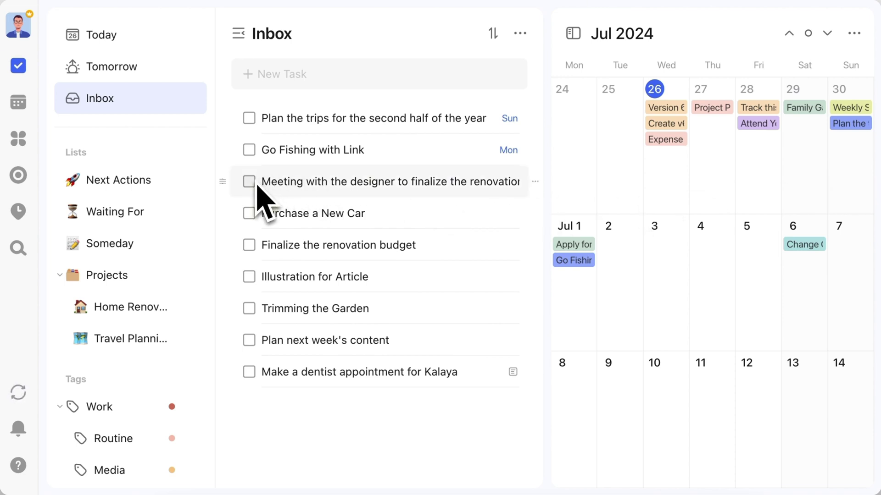
{"action": "left_click_drag", "start_coordinate": [226, 182], "coordinate": [792, 165]}
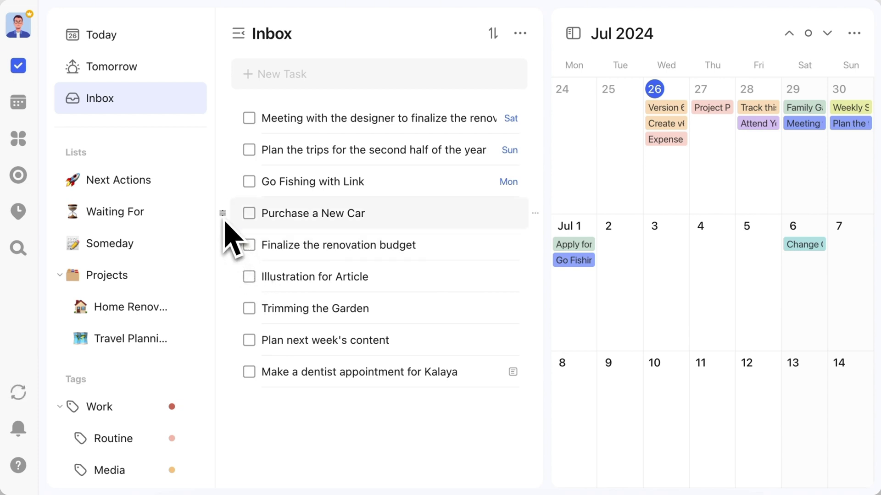
{"action": "left_click_drag", "start_coordinate": [222, 246], "coordinate": [566, 326]}
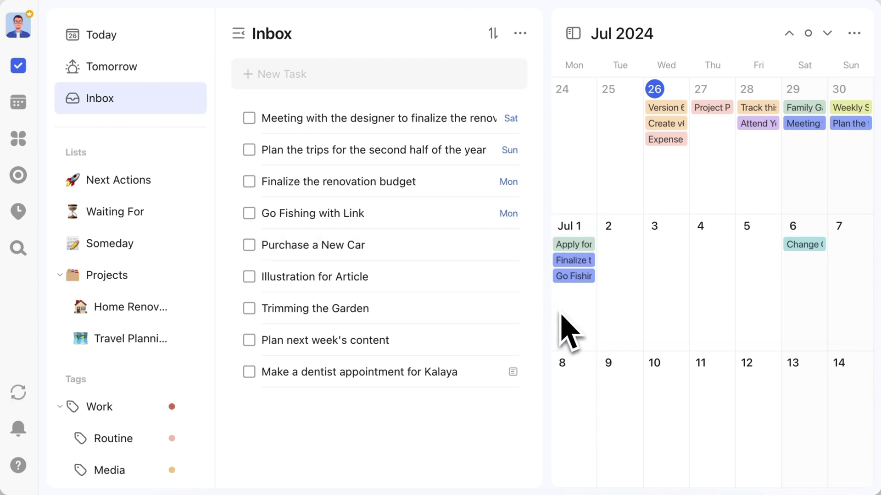
{"action": "left_click_drag", "start_coordinate": [232, 281], "coordinate": [564, 302]}
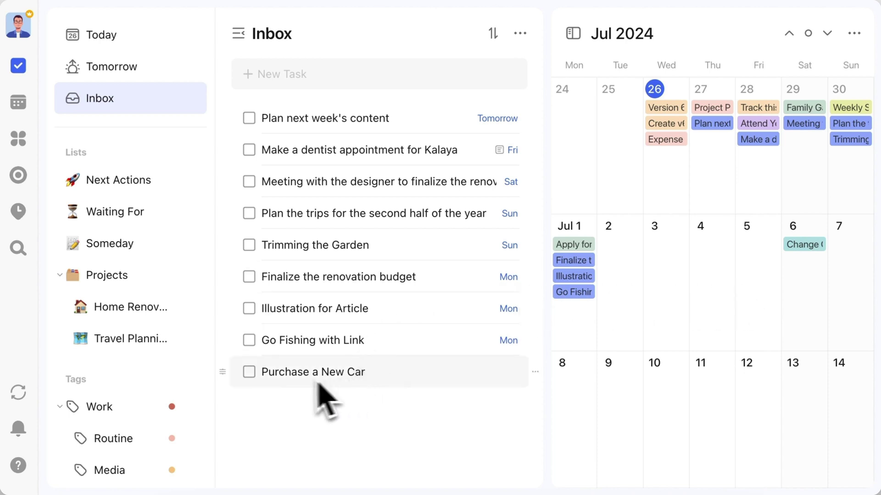
Move Purchase a New Car to Someday and file the rest into Next Actions, Home Renovation, Travel Planning.
{"action": "left_click_drag", "start_coordinate": [224, 373], "coordinate": [162, 257]}
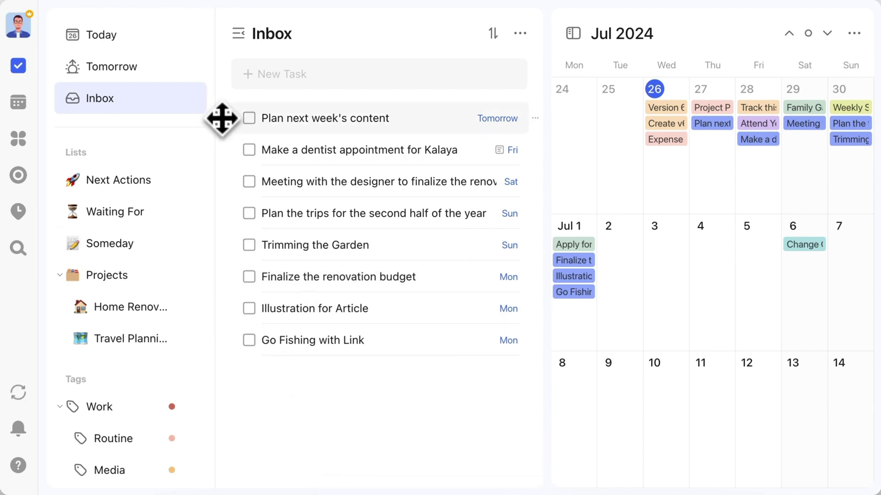
{"action": "left_click_drag", "start_coordinate": [222, 118], "coordinate": [183, 179]}
{"action": "left_click_drag", "start_coordinate": [222, 118], "coordinate": [173, 308]}
{"action": "left_click_drag", "start_coordinate": [224, 125], "coordinate": [166, 180]}
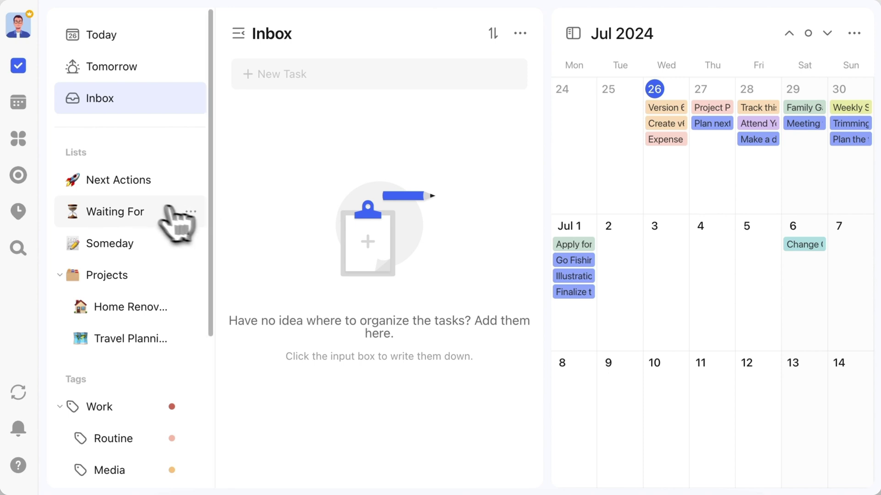
In Next Actions, tag the dentist and Trimming the Garden tasks Family with medium priority.
{"action": "left_click", "coordinate": [139, 191]}
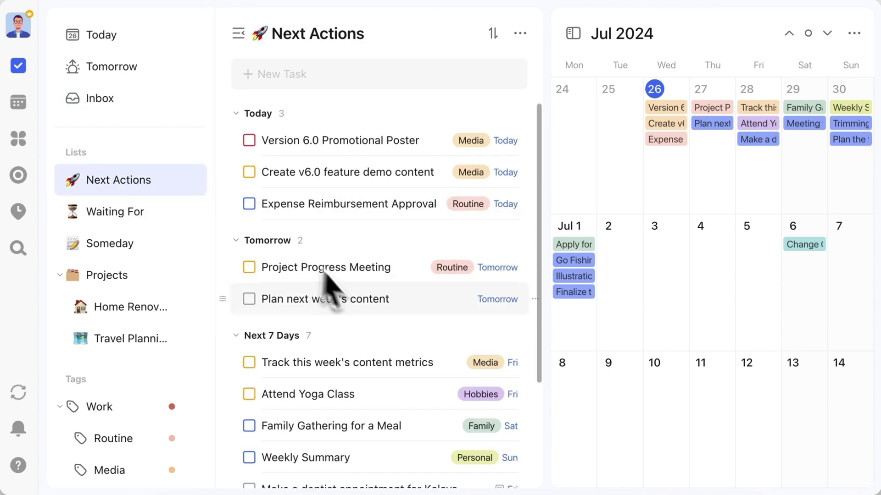
{"action": "scroll", "coordinate": [367, 321], "scroll_direction": "down", "scroll_amount": 3}
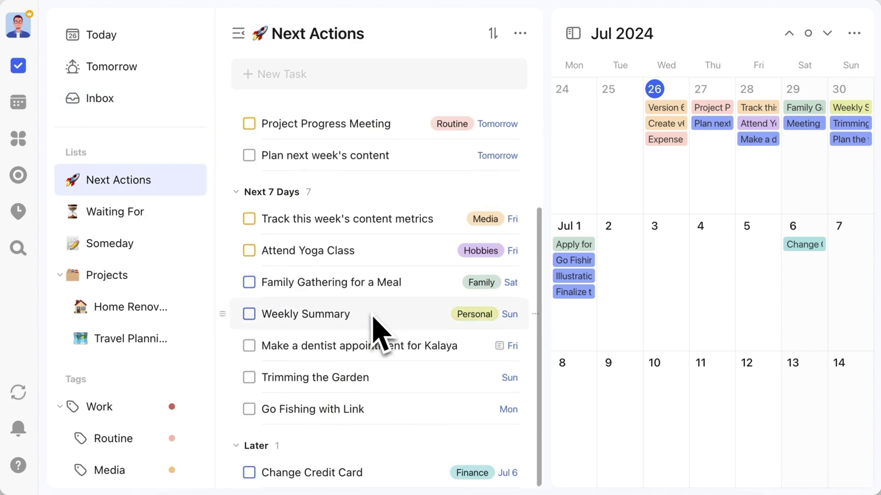
{"action": "scroll", "coordinate": [181, 384], "scroll_direction": "down", "scroll_amount": 5}
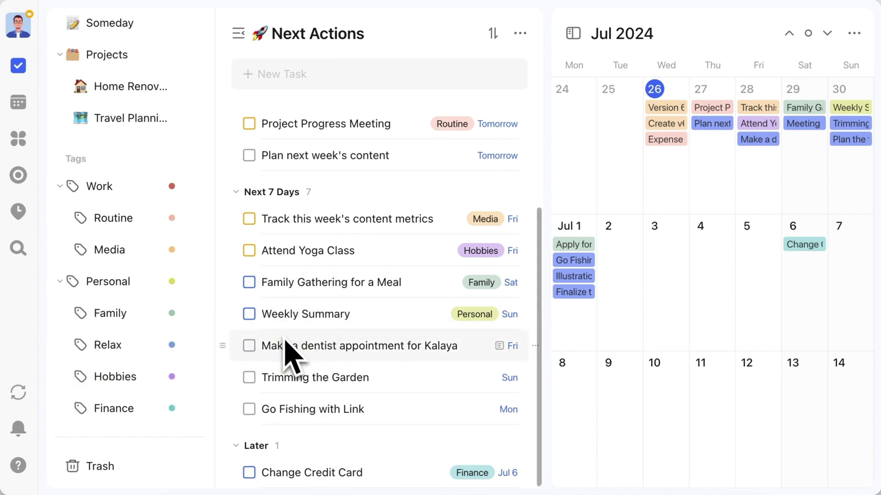
{"action": "left_click_drag", "start_coordinate": [225, 347], "coordinate": [178, 323]}
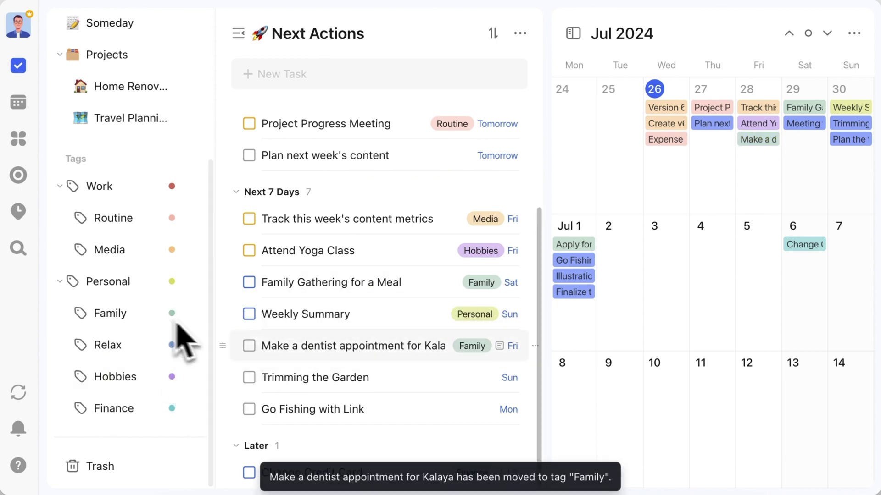
{"action": "right_click", "coordinate": [320, 363]}
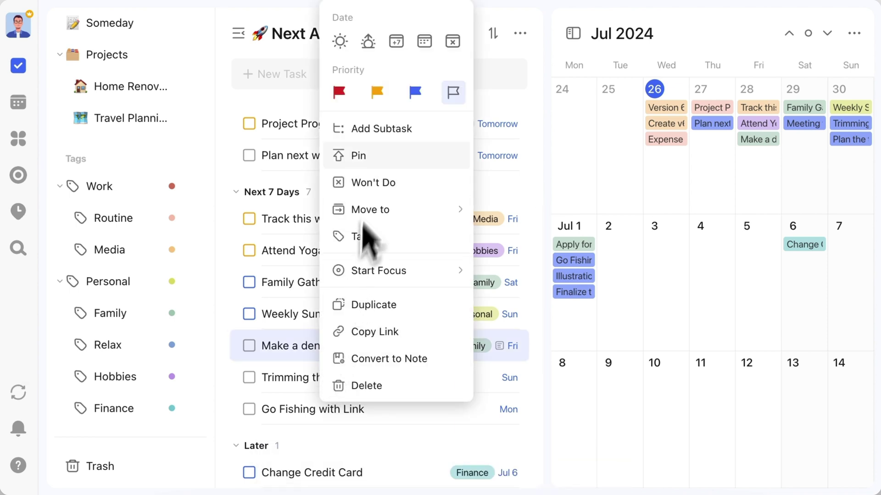
{"action": "left_click", "coordinate": [378, 94]}
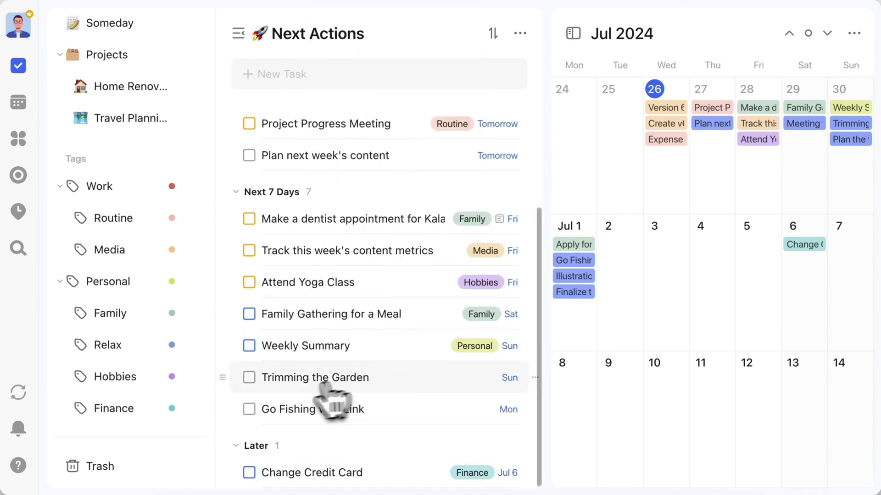
{"action": "left_click_drag", "start_coordinate": [212, 387], "coordinate": [167, 316]}
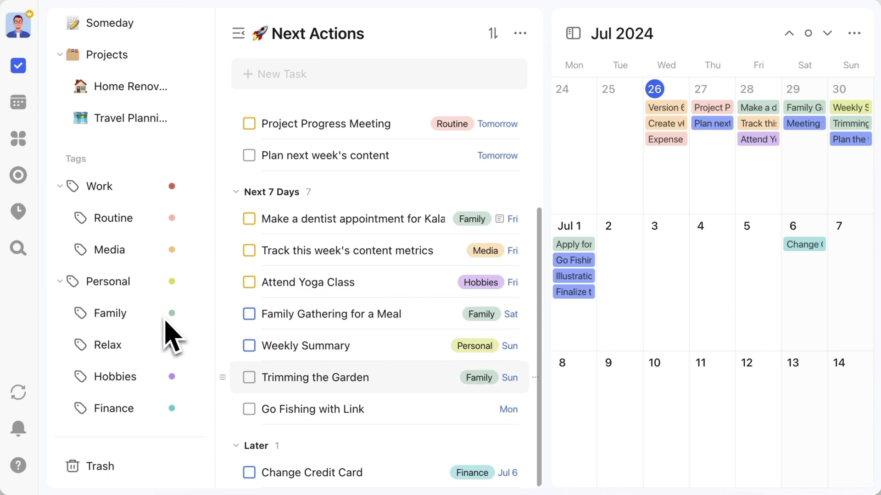
{"action": "right_click", "coordinate": [368, 377]}
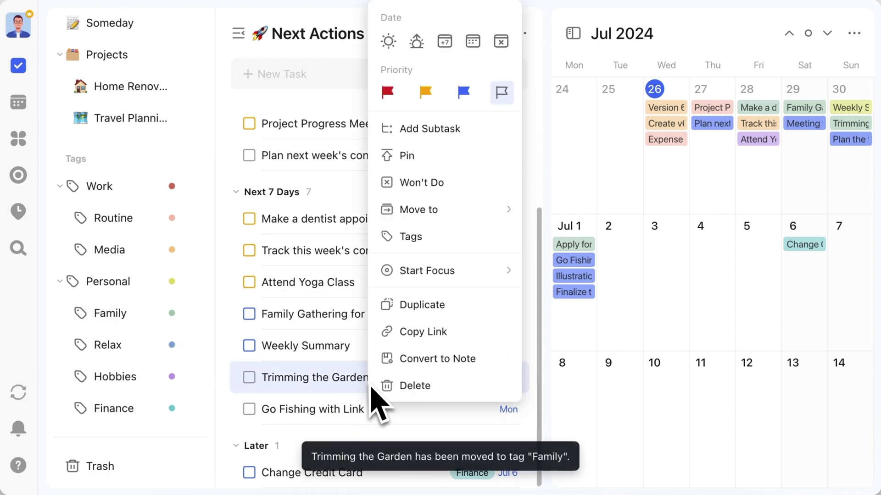
{"action": "left_click", "coordinate": [425, 94]}
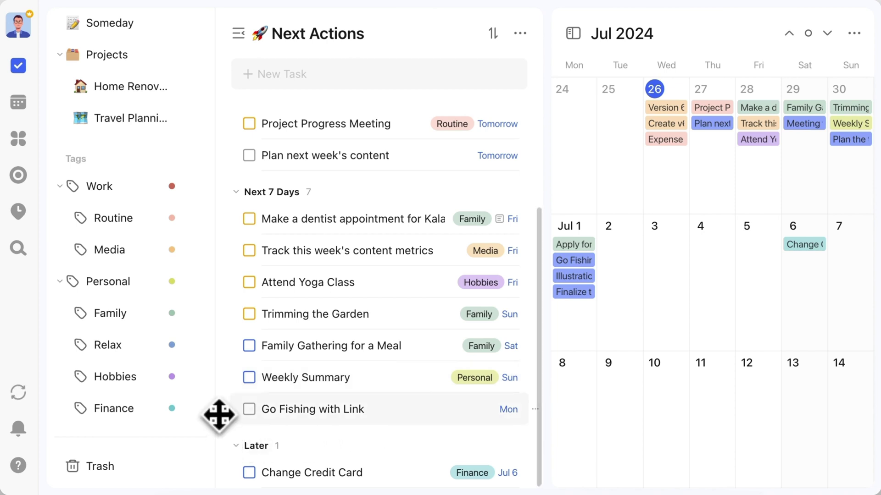
Tag Go Fishing with Link as Personal and the weekly content planning task as Media.
{"action": "left_click_drag", "start_coordinate": [221, 414], "coordinate": [169, 295]}
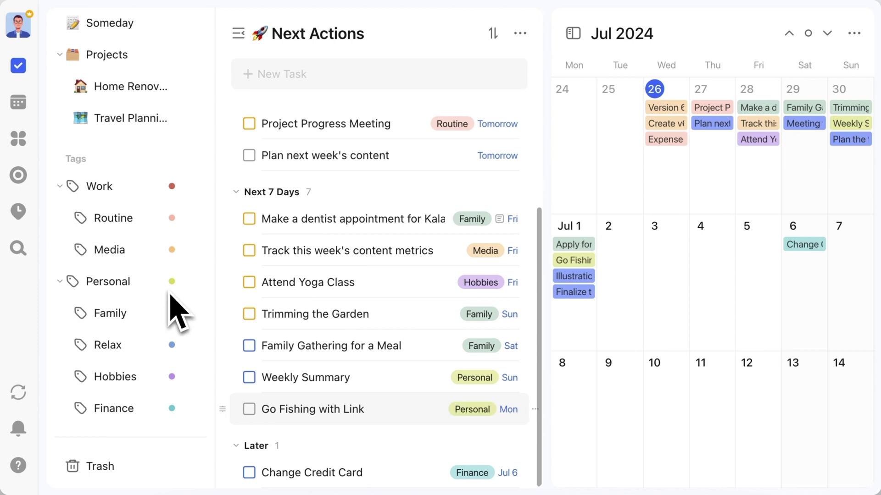
{"action": "right_click", "coordinate": [349, 408]}
{"action": "left_click", "coordinate": [706, 335]}
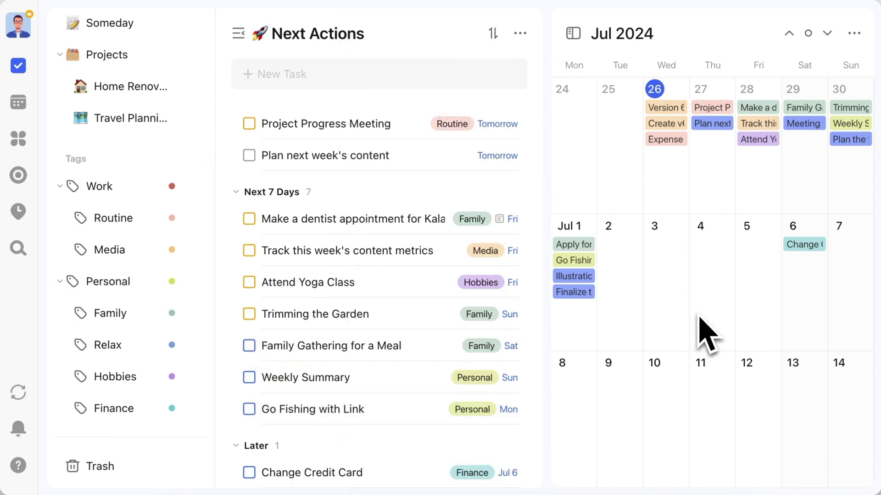
{"action": "scroll", "coordinate": [447, 366], "scroll_direction": "up", "scroll_amount": 3}
{"action": "left_click_drag", "start_coordinate": [228, 260], "coordinate": [110, 249]}
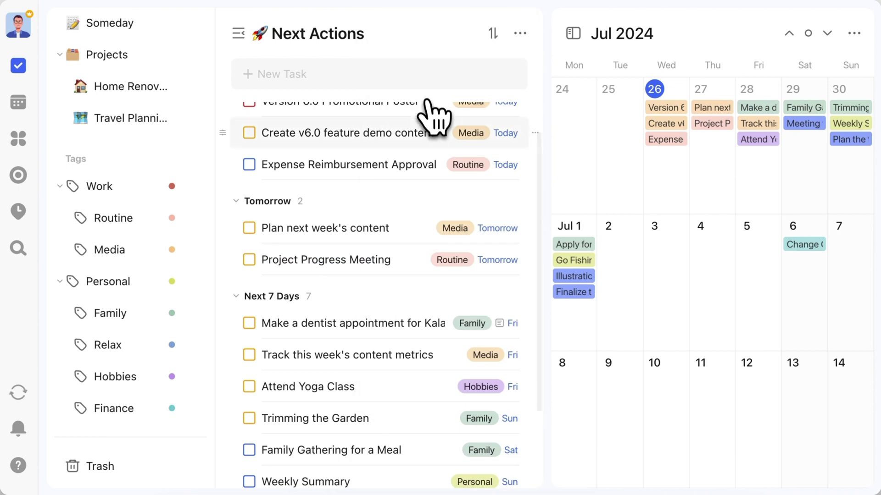
{"action": "scroll", "coordinate": [419, 368], "scroll_direction": "down", "scroll_amount": 3}
{"action": "scroll", "coordinate": [418, 354], "scroll_direction": "up", "scroll_amount": 4}
Tag Illustration for Article in the Waiting For list as Media.
{"action": "scroll", "coordinate": [133, 236], "scroll_direction": "up", "scroll_amount": 5}
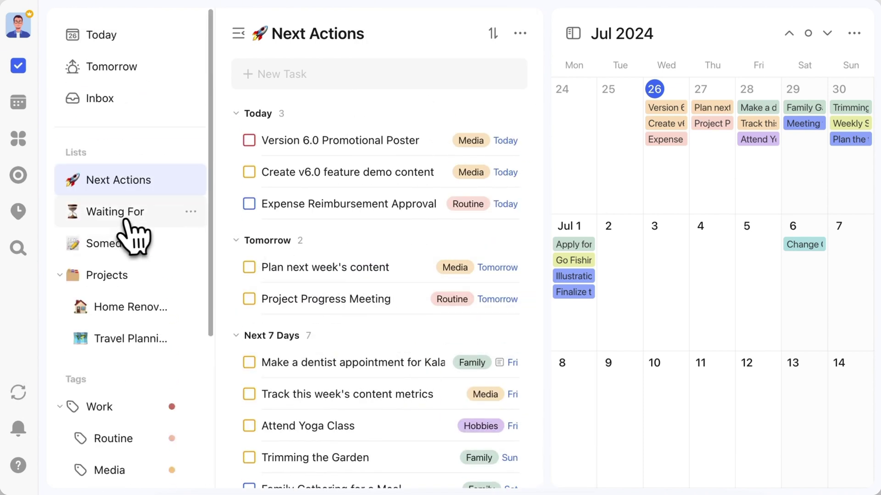
{"action": "left_click", "coordinate": [138, 217]}
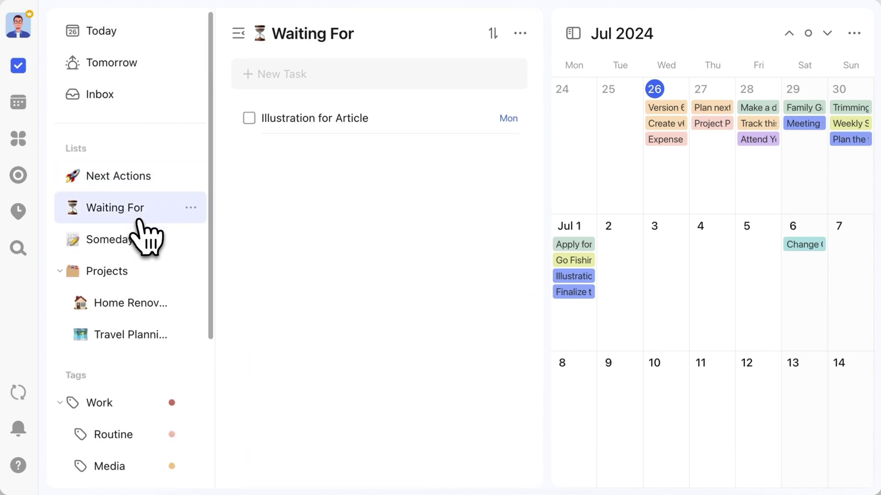
{"action": "scroll", "coordinate": [139, 221], "scroll_direction": "down", "scroll_amount": 5}
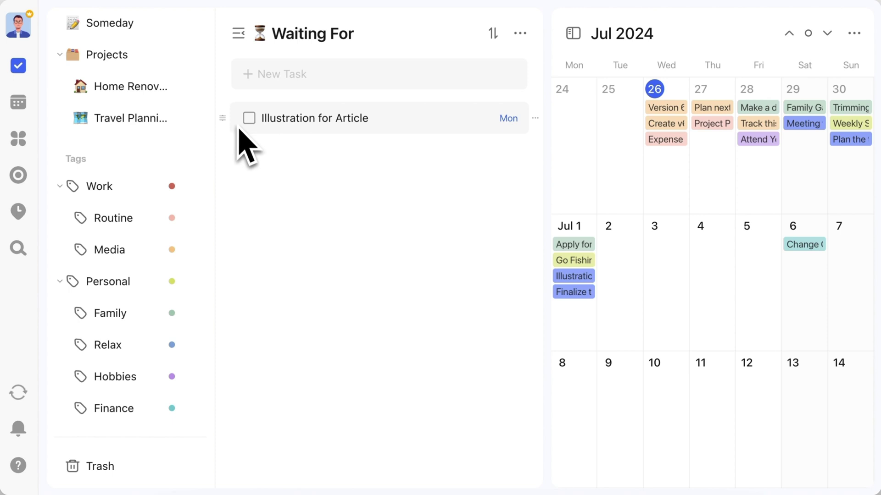
{"action": "left_click_drag", "start_coordinate": [224, 118], "coordinate": [171, 242]}
{"action": "scroll", "coordinate": [142, 209], "scroll_direction": "up", "scroll_amount": 5}
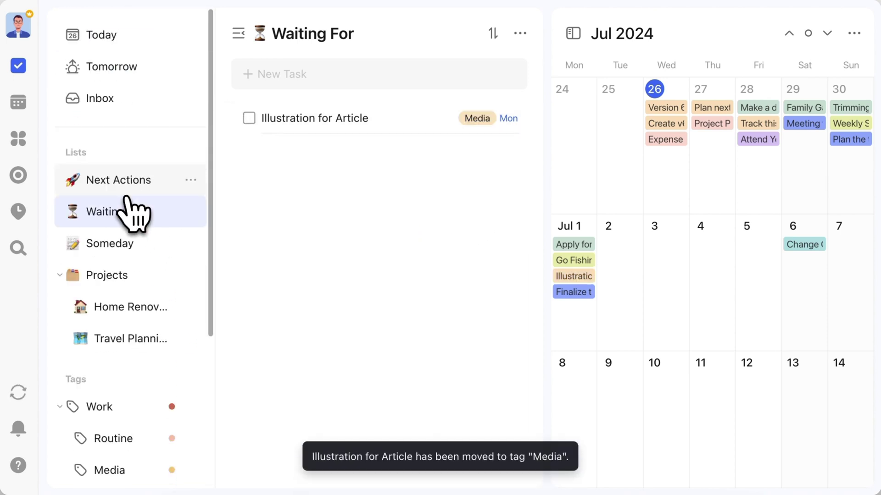
Tag the Home Renovation budget and designer meeting tasks as Family.
{"action": "left_click", "coordinate": [138, 244]}
{"action": "scroll", "coordinate": [136, 246], "scroll_direction": "down", "scroll_amount": 5}
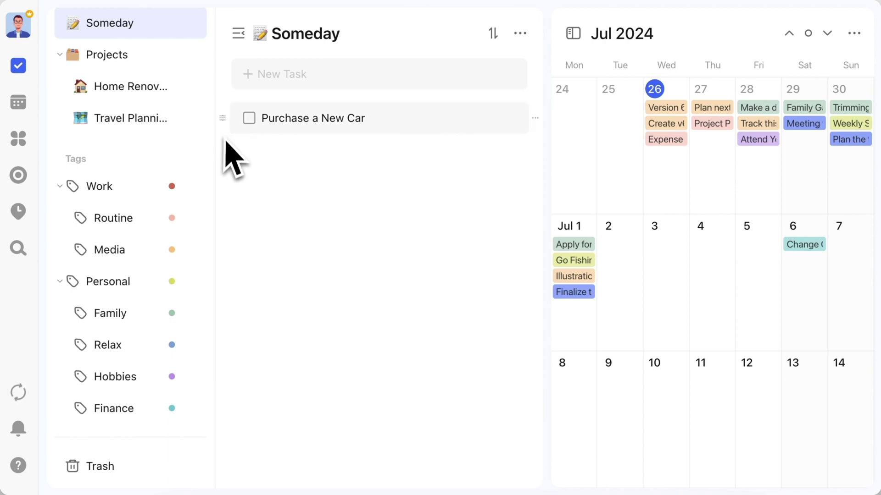
{"action": "left_click", "coordinate": [156, 89]}
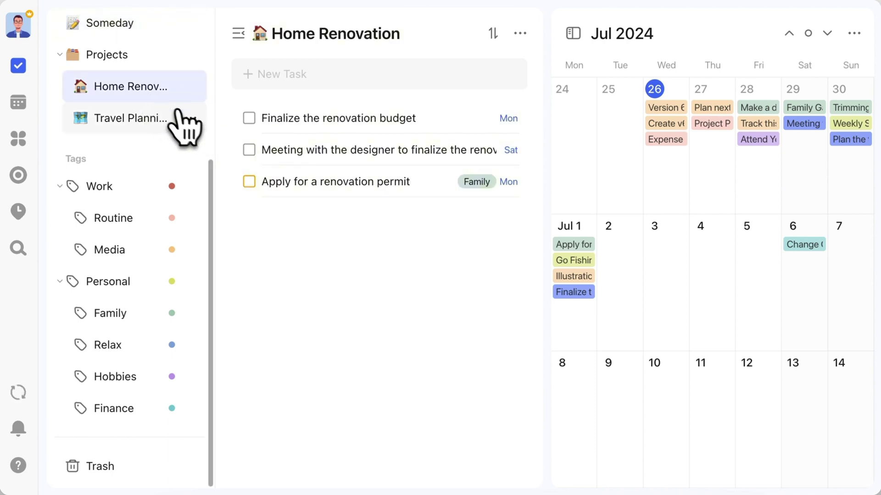
{"action": "left_click_drag", "start_coordinate": [222, 116], "coordinate": [156, 317]}
{"action": "left_click_drag", "start_coordinate": [232, 151], "coordinate": [156, 316]}
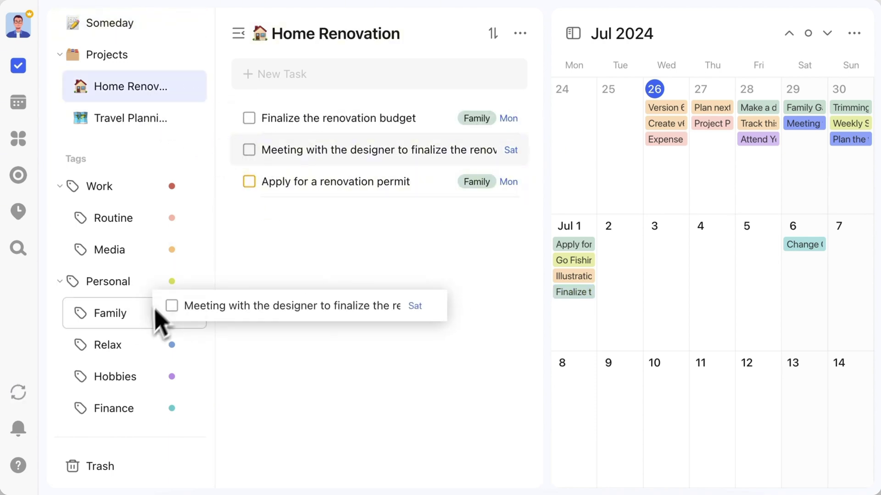
Tag the Travel Planning trip task as Relax.
{"action": "left_click", "coordinate": [176, 118]}
{"action": "left_click_drag", "start_coordinate": [264, 120], "coordinate": [151, 345]}
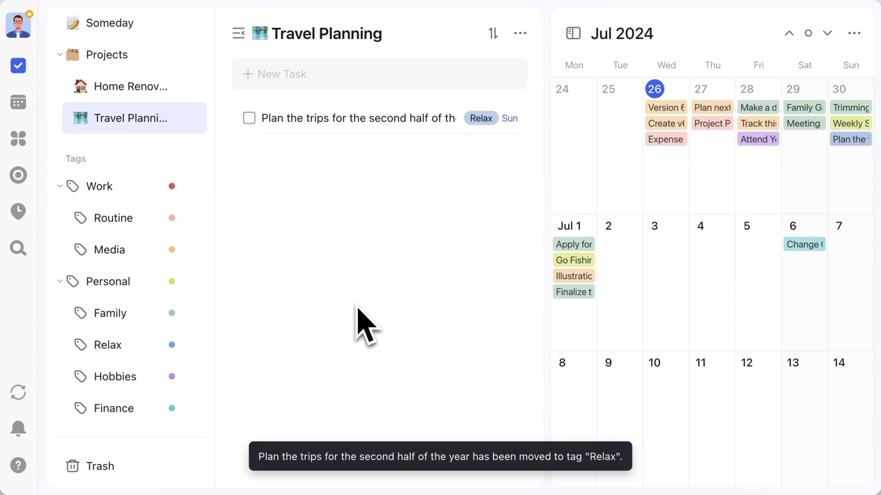
{"action": "scroll", "coordinate": [142, 298], "scroll_direction": "up", "scroll_amount": 5}
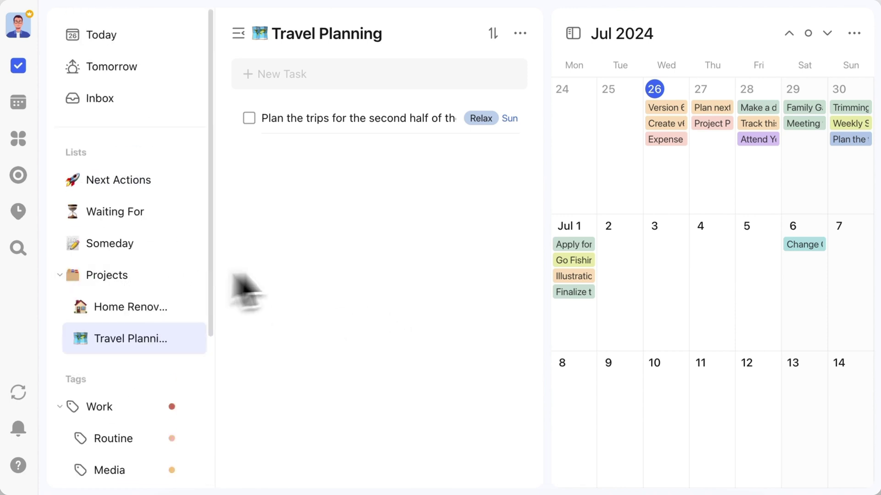
Return to Next Actions beside the calendar and bring up the calendar's view menu.
{"action": "left_click", "coordinate": [153, 187]}
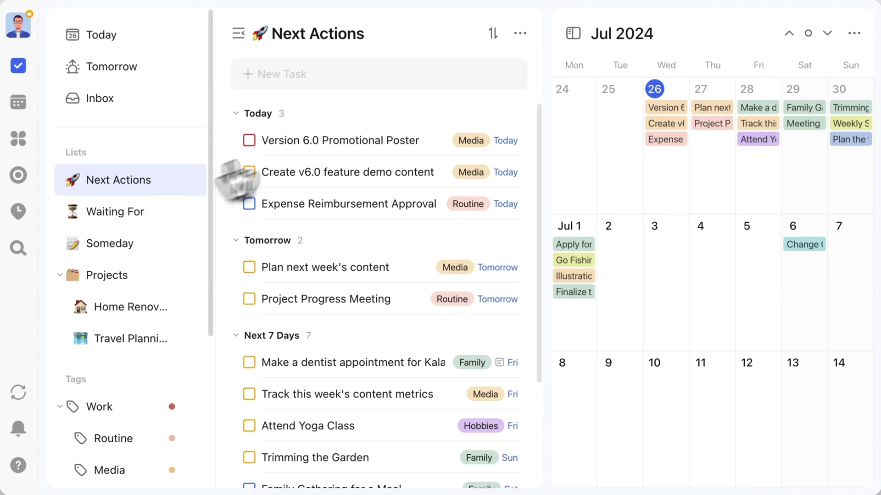
{"action": "left_click", "coordinate": [854, 35]}
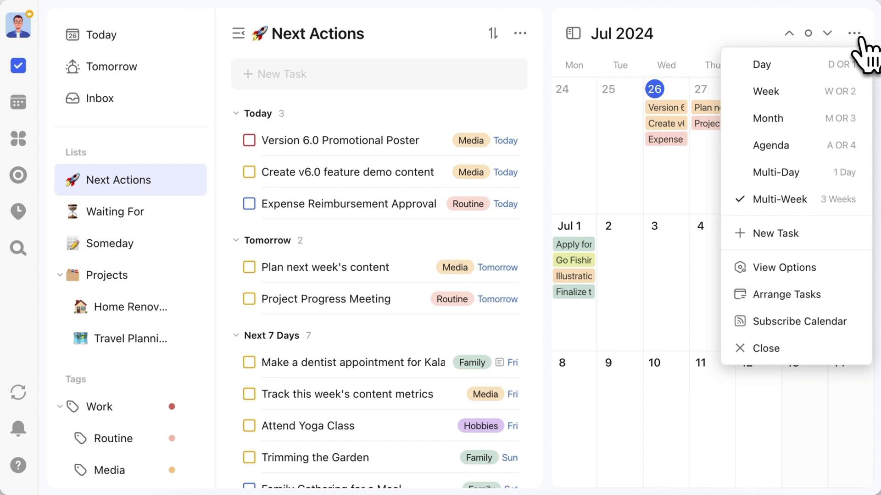
In Day view, schedule Expense Reimbursement 12:30, Promotional Poster 13:00, demo task 14:30–16:45.
{"action": "left_click", "coordinate": [809, 66]}
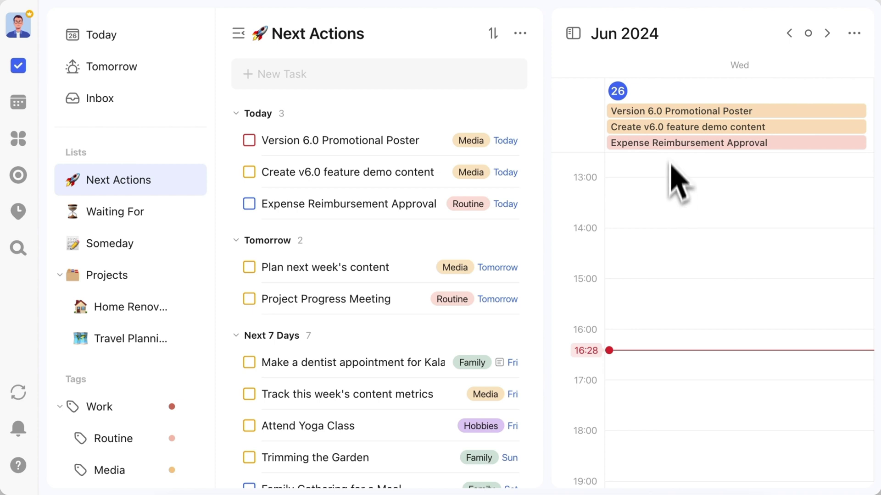
{"action": "left_click_drag", "start_coordinate": [668, 112], "coordinate": [659, 260]}
{"action": "left_click_drag", "start_coordinate": [671, 111], "coordinate": [663, 365]}
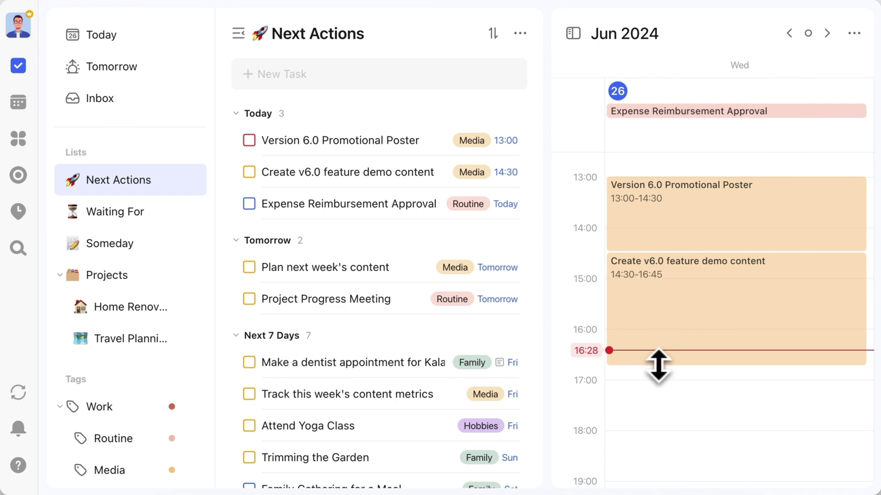
{"action": "left_click_drag", "start_coordinate": [701, 111], "coordinate": [705, 133]}
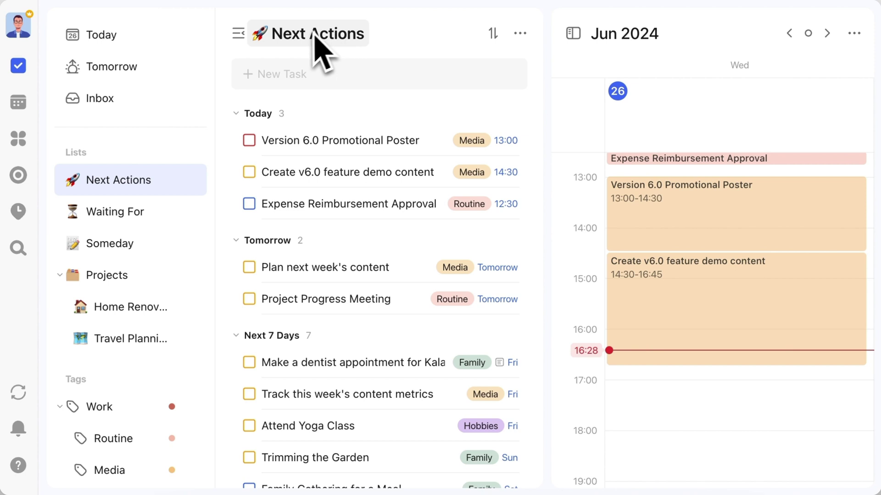
{"action": "left_click", "coordinate": [854, 33]}
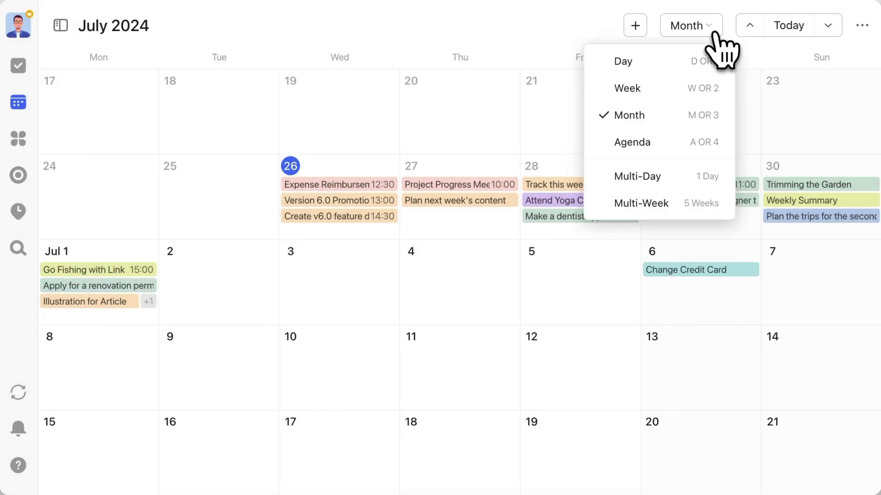
Switch the Calendar page to Agenda view and show the mini calendar and list filters panel.
{"action": "left_click", "coordinate": [671, 146]}
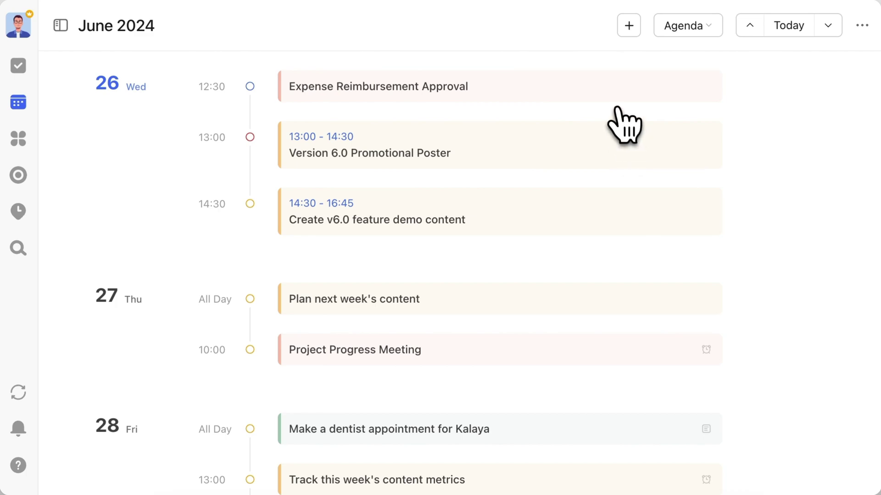
{"action": "scroll", "coordinate": [636, 342], "scroll_direction": "down", "scroll_amount": 5}
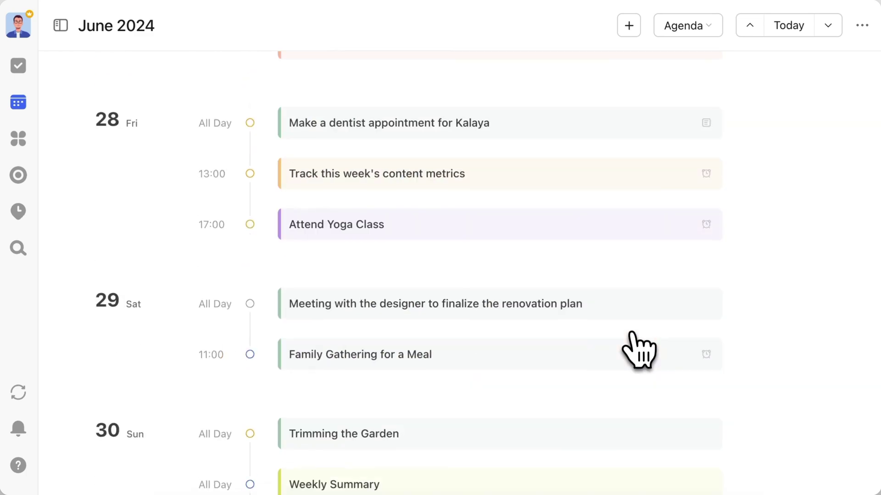
{"action": "scroll", "coordinate": [639, 351], "scroll_direction": "down", "scroll_amount": 6}
{"action": "scroll", "coordinate": [639, 351], "scroll_direction": "up", "scroll_amount": 4}
{"action": "scroll", "coordinate": [639, 351], "scroll_direction": "up", "scroll_amount": 8}
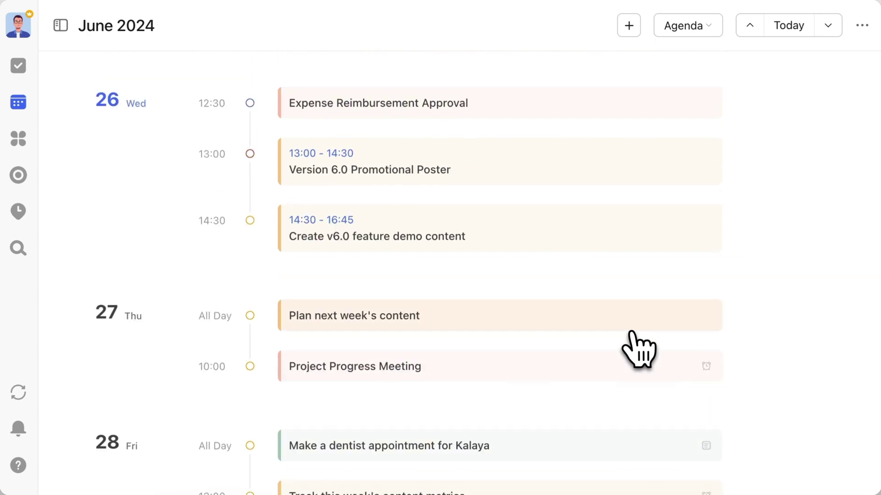
{"action": "left_click", "coordinate": [60, 25]}
{"action": "scroll", "coordinate": [550, 254], "scroll_direction": "down", "scroll_amount": 8}
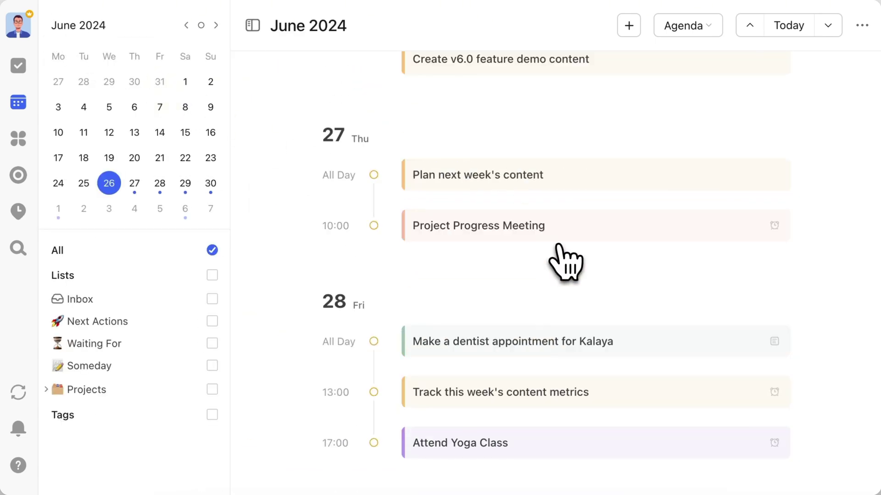
{"action": "scroll", "coordinate": [564, 262], "scroll_direction": "down", "scroll_amount": 10}
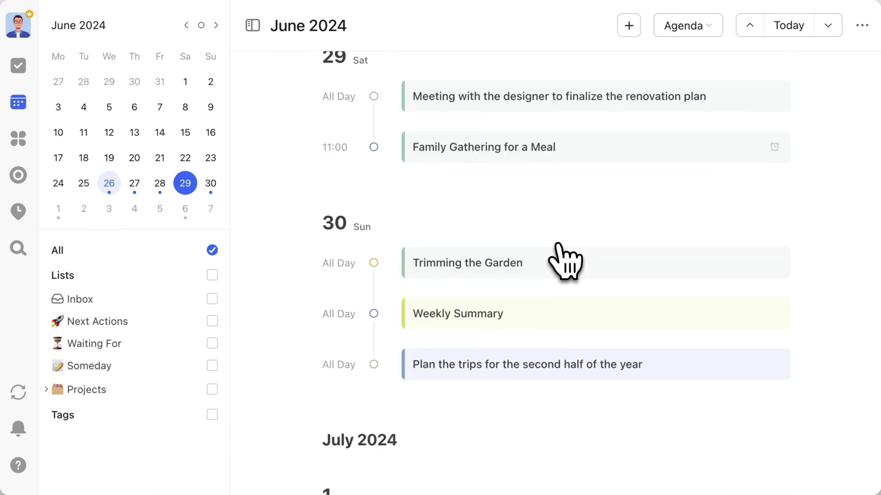
{"action": "scroll", "coordinate": [564, 261], "scroll_direction": "down", "scroll_amount": 1}
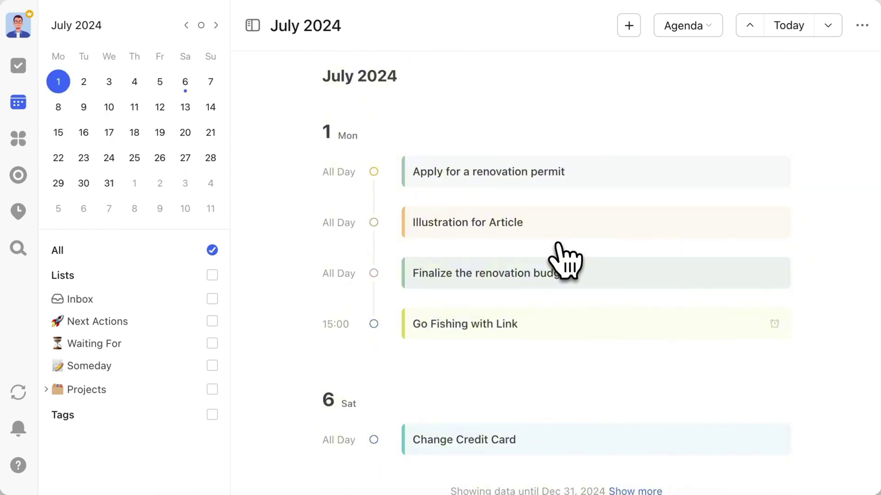
{"action": "scroll", "coordinate": [557, 245], "scroll_direction": "up", "scroll_amount": 12}
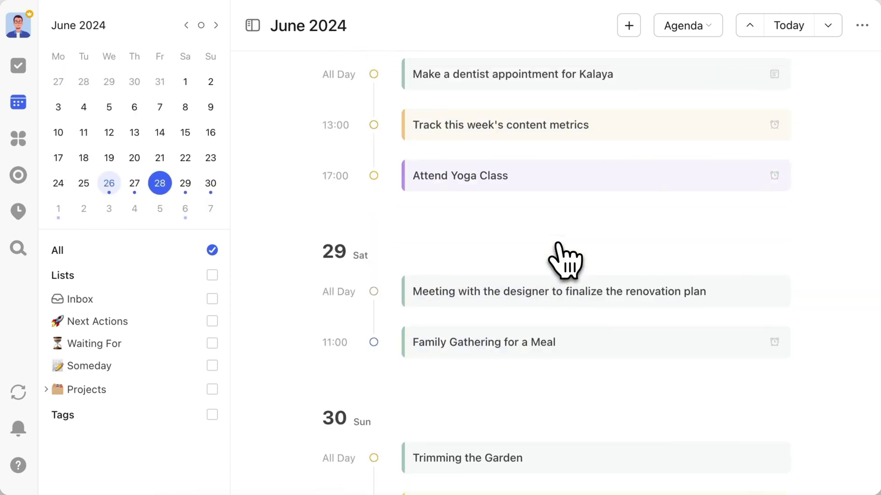
{"action": "scroll", "coordinate": [558, 244], "scroll_direction": "up", "scroll_amount": 10}
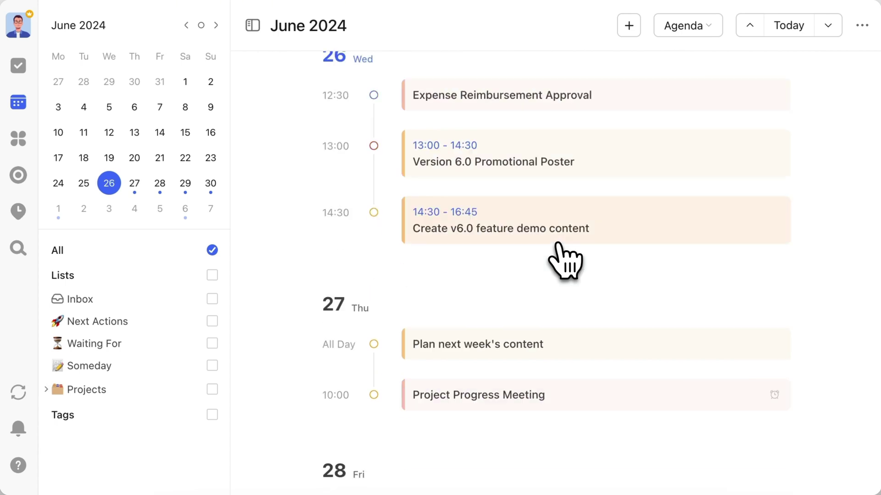
{"action": "scroll", "coordinate": [564, 261], "scroll_direction": "up", "scroll_amount": 2}
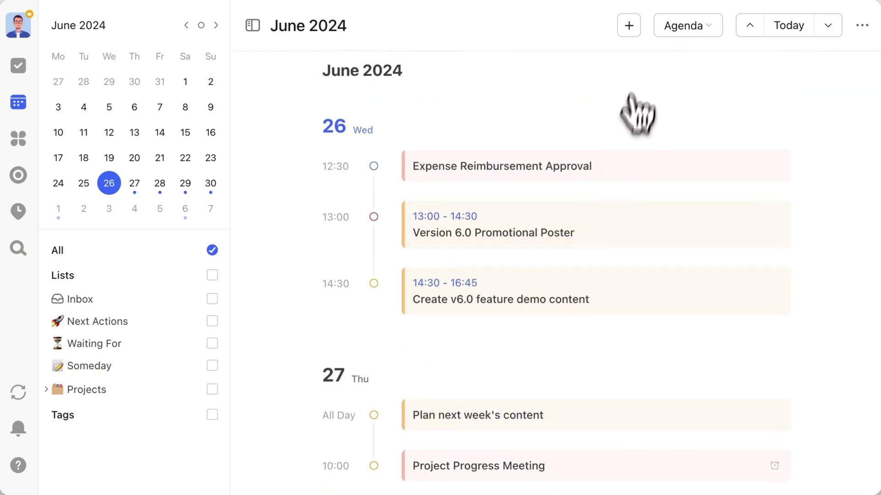
{"action": "left_click", "coordinate": [629, 26]}
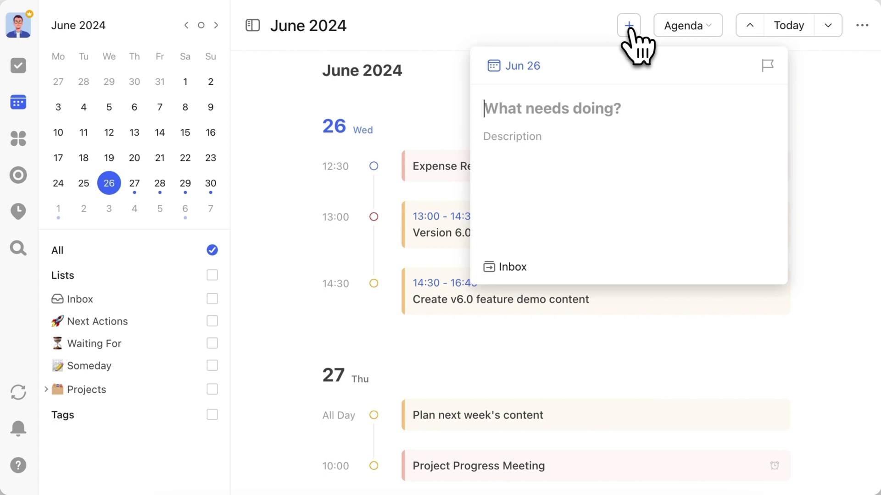
{"action": "left_click", "coordinate": [826, 134]}
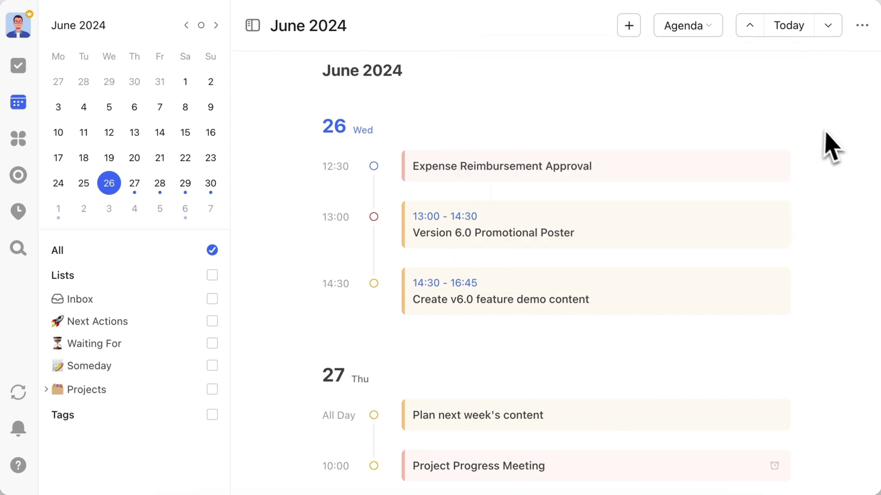
{"action": "right_click", "coordinate": [679, 165]}
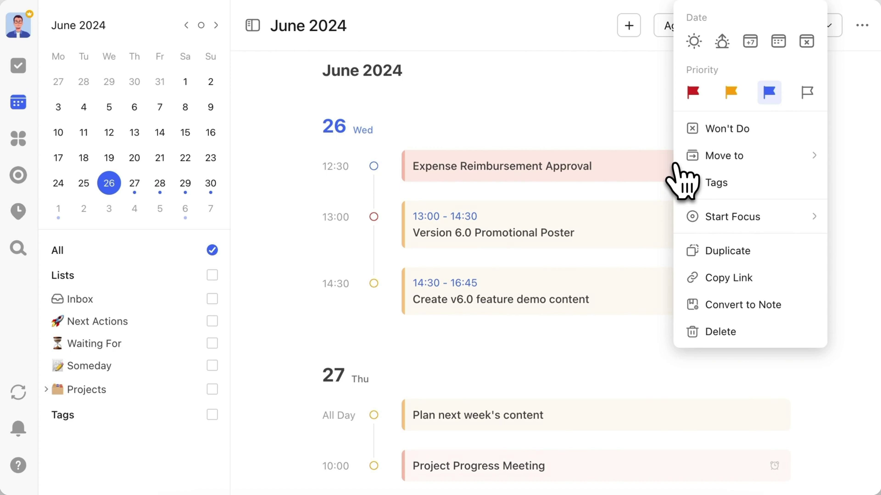
{"action": "left_click", "coordinate": [661, 138]}
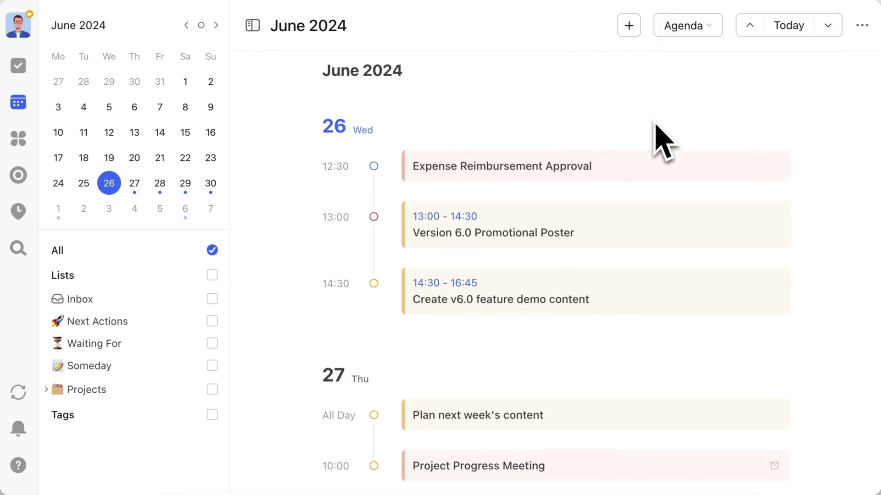
{"action": "left_click", "coordinate": [862, 25]}
{"action": "left_click", "coordinate": [839, 55]}
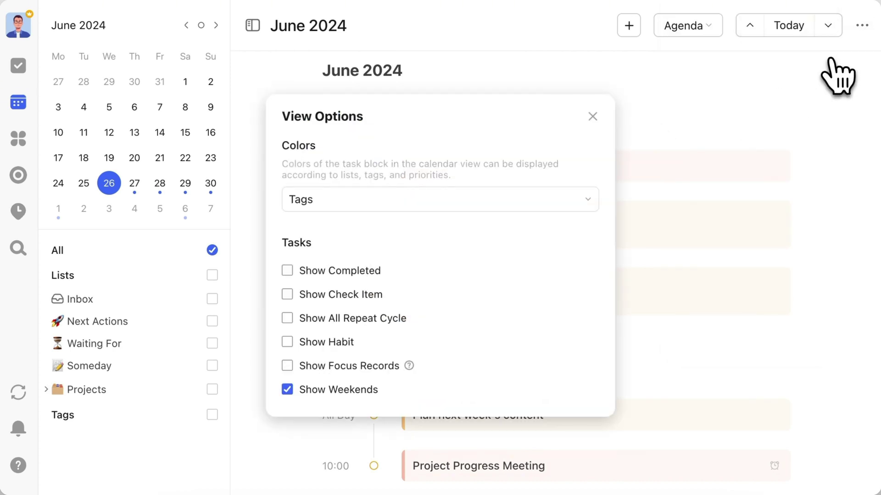
{"action": "left_click", "coordinate": [569, 198]}
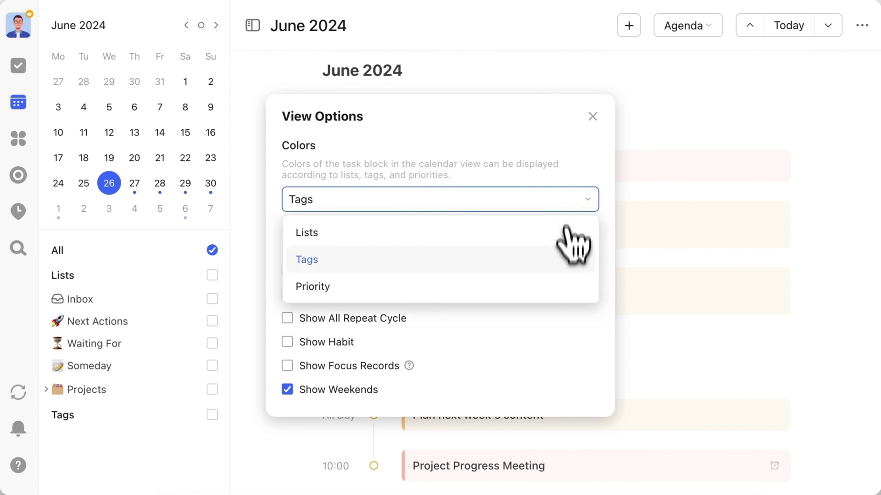
{"action": "left_click", "coordinate": [566, 233]}
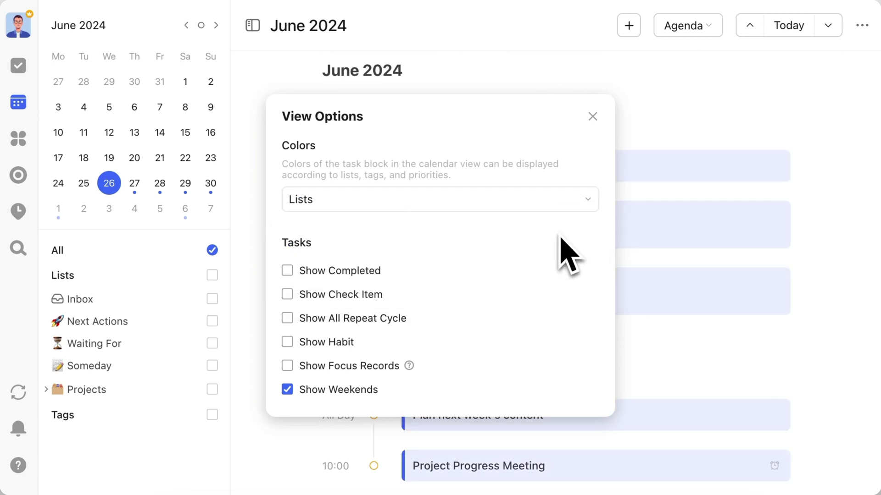
{"action": "left_click", "coordinate": [567, 202]}
{"action": "left_click", "coordinate": [566, 257]}
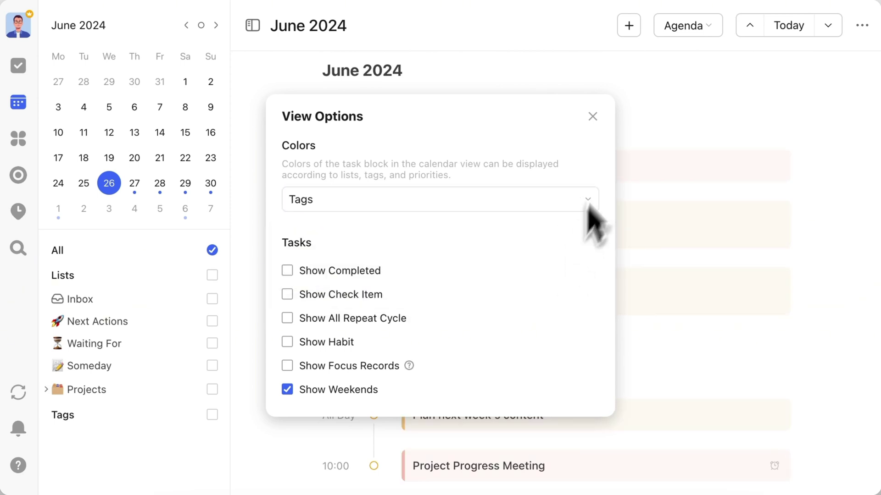
{"action": "left_click", "coordinate": [593, 117]}
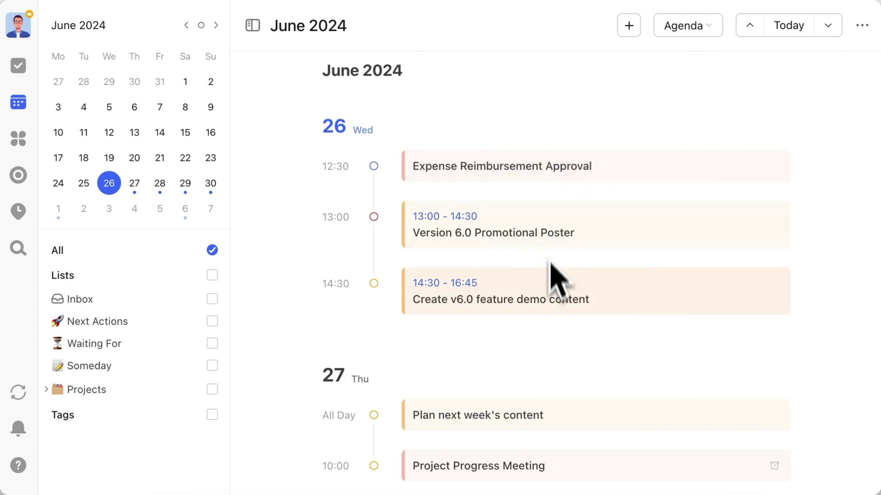
Mark Version 6.0 Promotional Poster complete in the agenda.
{"action": "scroll", "coordinate": [555, 302], "scroll_direction": "down", "scroll_amount": 1}
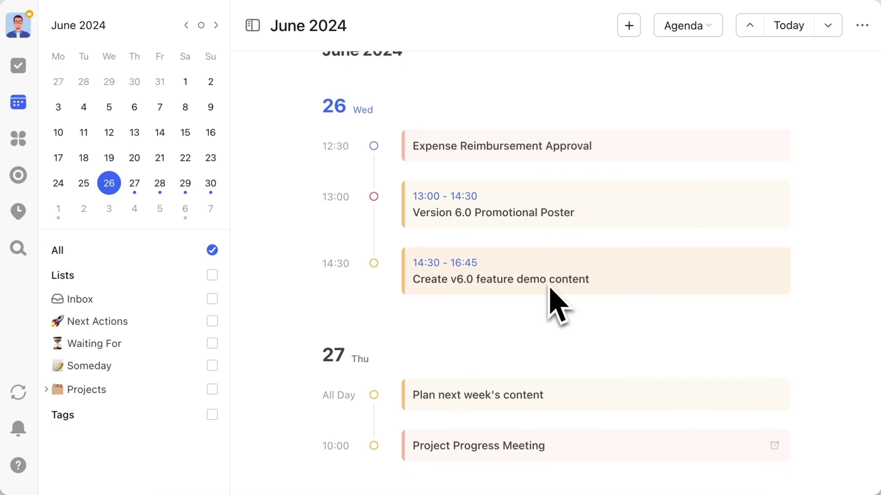
{"action": "scroll", "coordinate": [554, 304], "scroll_direction": "down", "scroll_amount": 1}
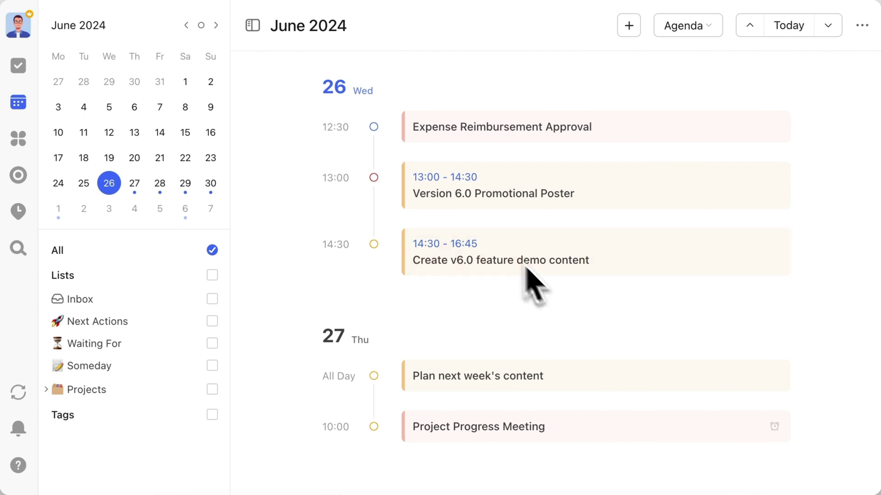
{"action": "left_click", "coordinate": [373, 178]}
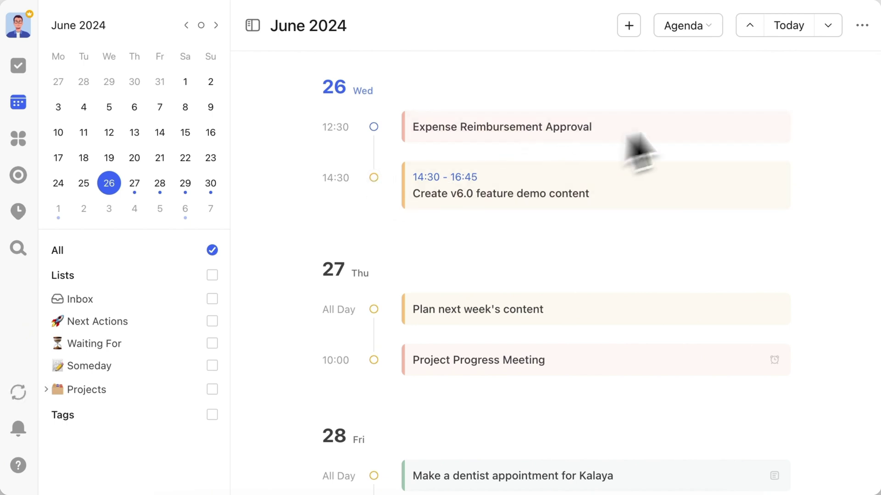
Enable Show Completed in View Options and mark Expense Reimbursement Approval complete.
{"action": "left_click", "coordinate": [861, 27]}
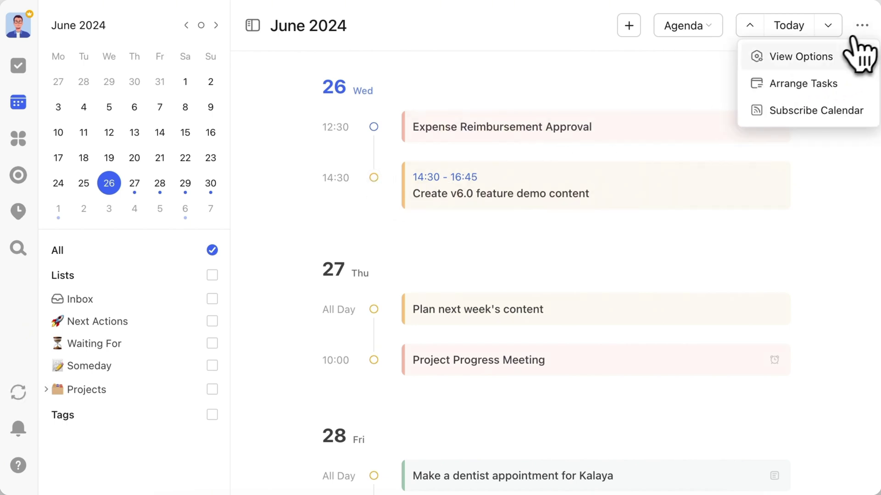
{"action": "left_click", "coordinate": [844, 59]}
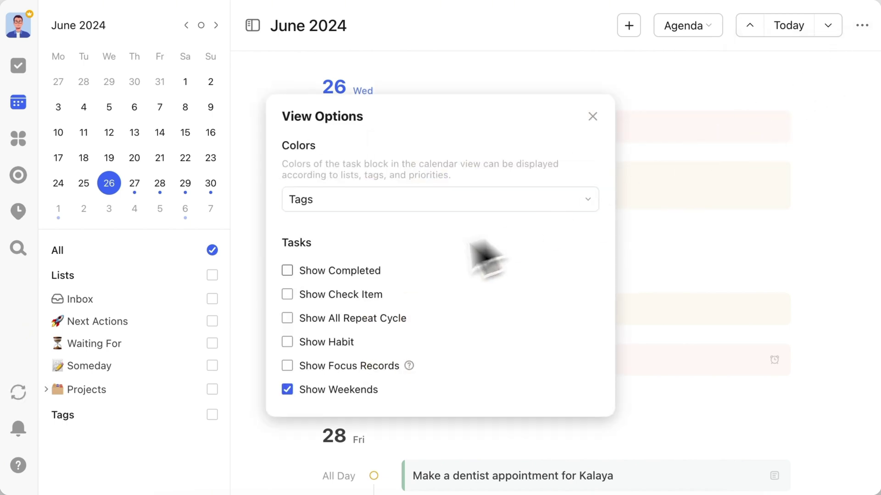
{"action": "left_click", "coordinate": [288, 271]}
{"action": "left_click", "coordinate": [592, 117]}
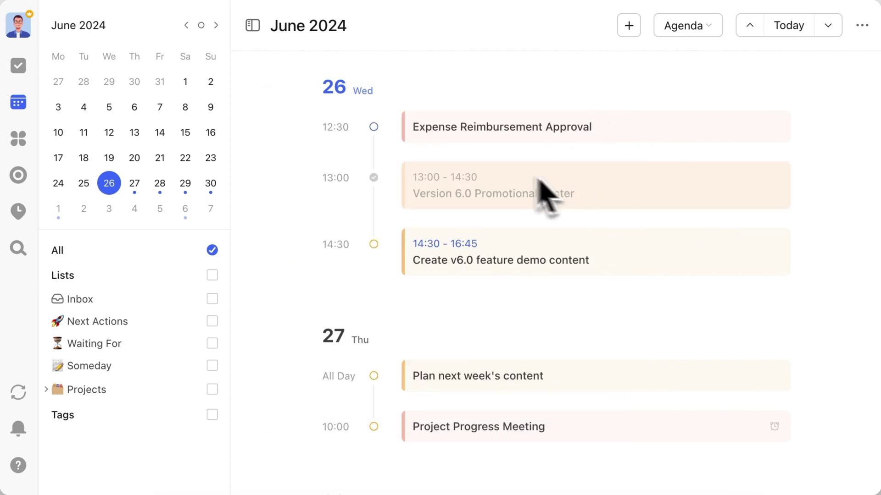
{"action": "left_click", "coordinate": [374, 126]}
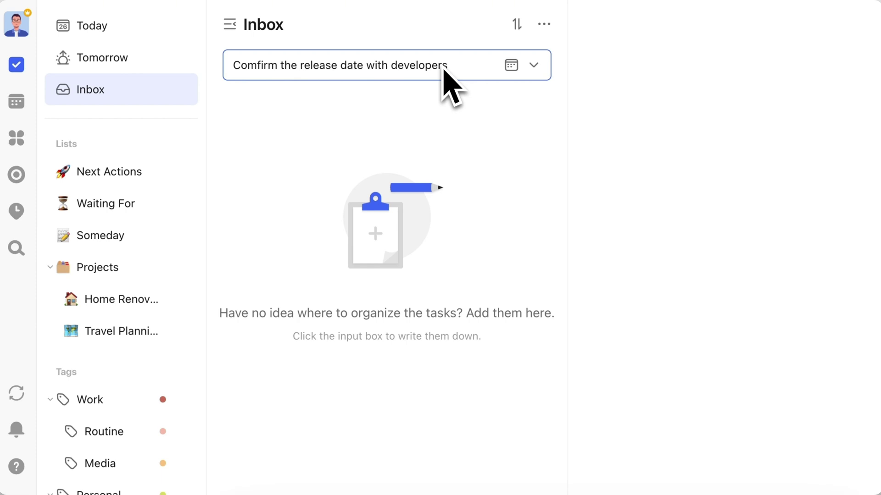
Add 'Comfirm the release date with developers' to Inbox with description 'macOS Windows web'.
{"action": "left_click", "coordinate": [444, 69]}
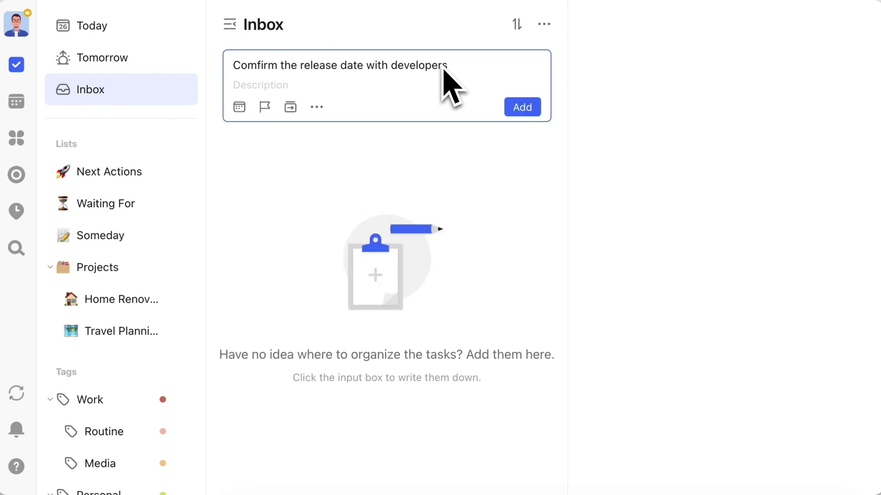
{"action": "type", "text": "macOS Windows web"}
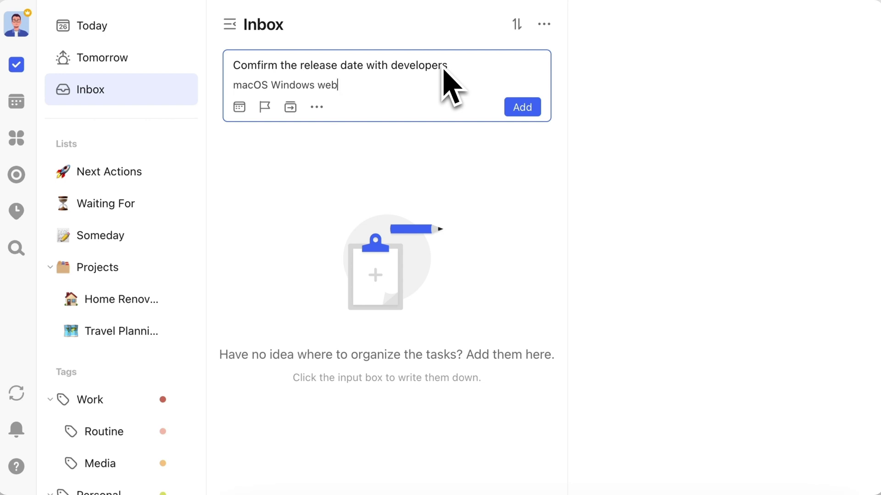
{"action": "key", "text": "Return"}
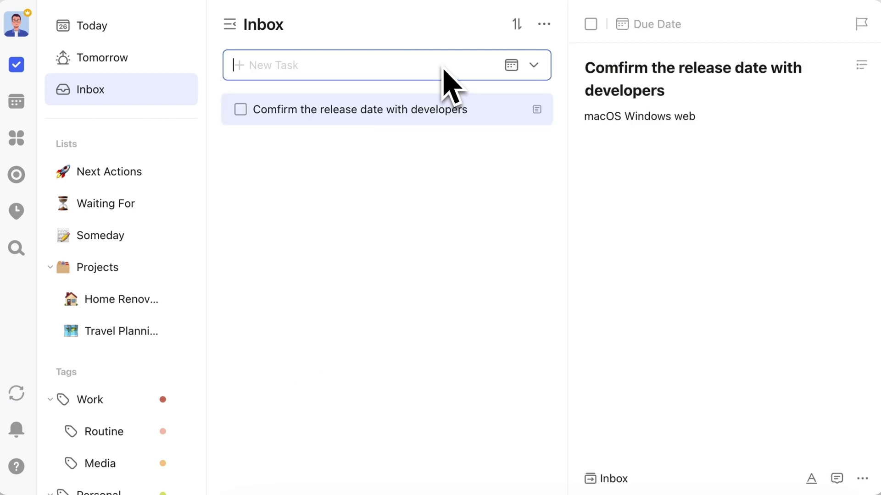
{"action": "left_click", "coordinate": [495, 194]}
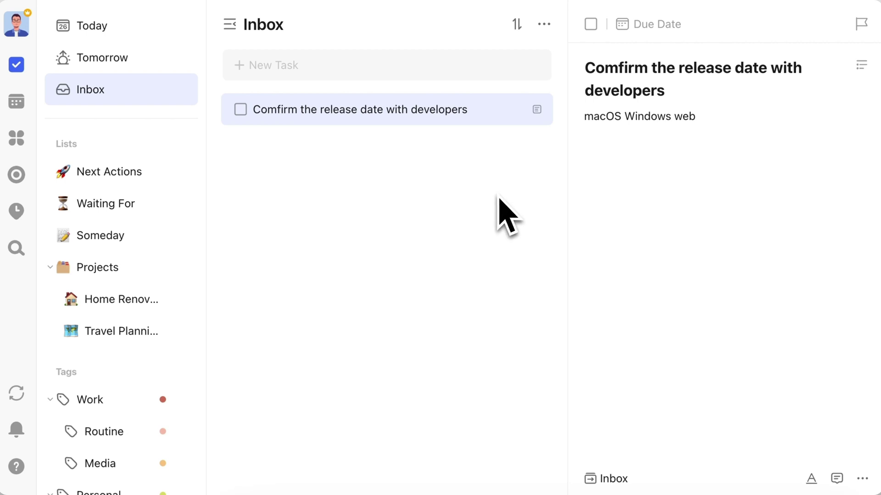
Make the task description 'macOS Windows web' bold.
{"action": "left_click", "coordinate": [713, 118]}
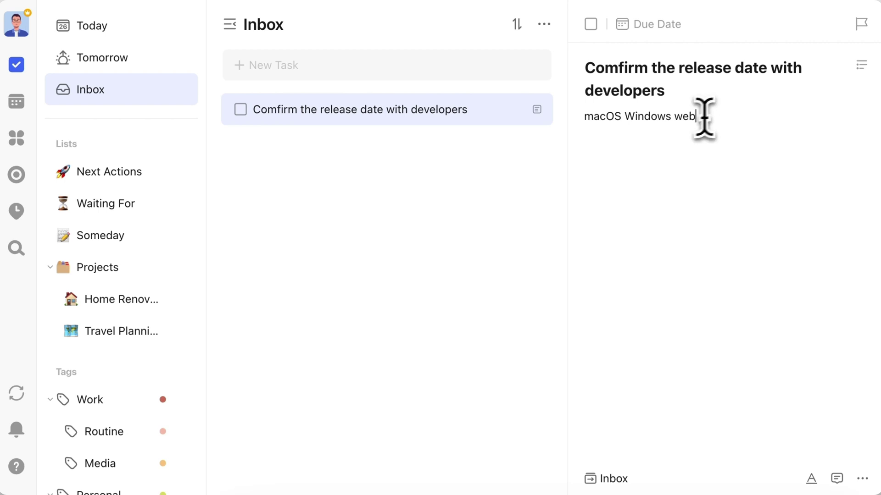
{"action": "left_click_drag", "start_coordinate": [585, 117], "coordinate": [731, 122]}
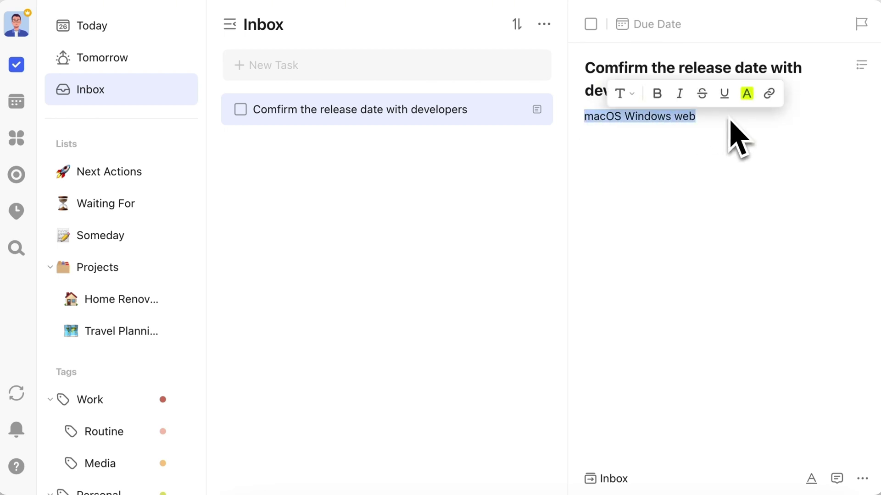
{"action": "left_click", "coordinate": [659, 96]}
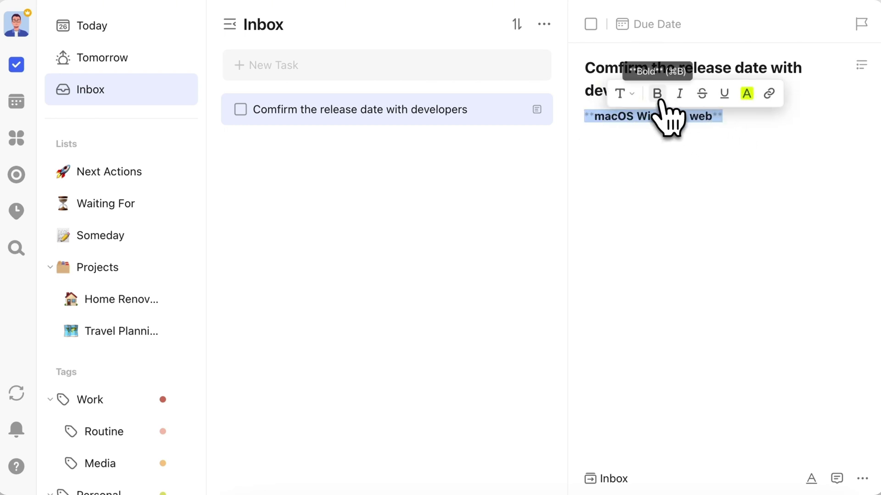
{"action": "left_click", "coordinate": [721, 145]}
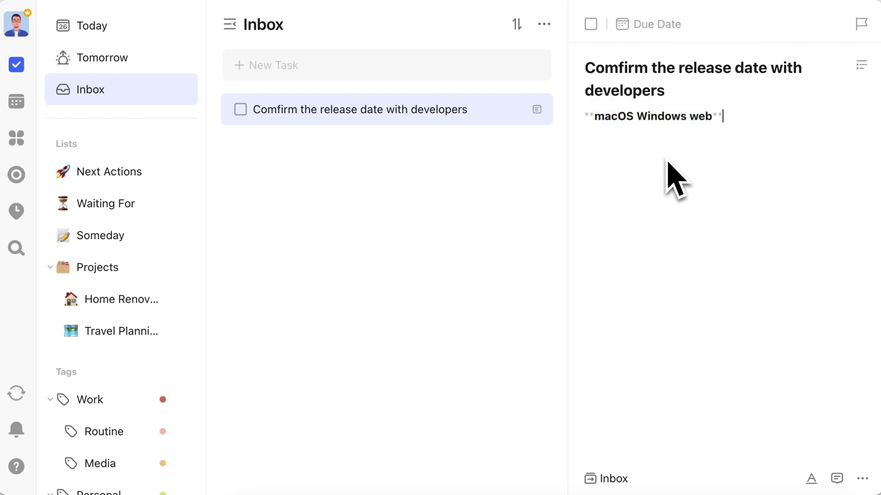
Add an empty Heading 1 line below the description using the / block menu.
{"action": "key", "text": "Return"}
{"action": "type", "text": "/"}
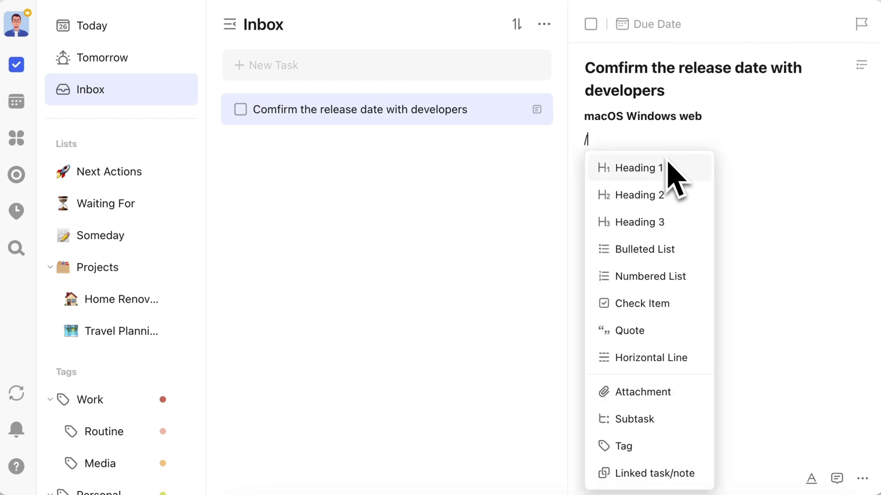
{"action": "key", "text": "Down"}
{"action": "key", "text": "Down"}
{"action": "key", "text": "Down"}
{"action": "key", "text": "Down"}
{"action": "key", "text": "Down"}
{"action": "key", "text": "Down"}
{"action": "key", "text": "Down"}
{"action": "key", "text": "Down"}
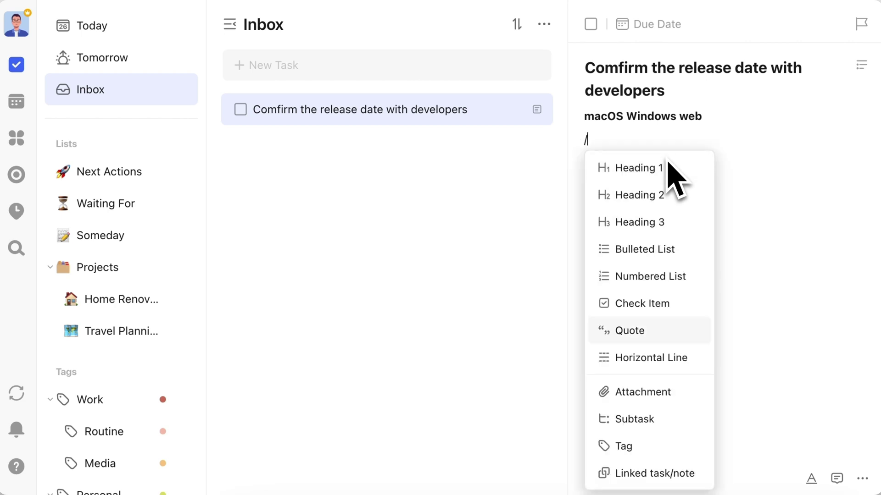
{"action": "key", "text": "Up"}
{"action": "key", "text": "Up"}
{"action": "key", "text": "Up"}
{"action": "key", "text": "Up"}
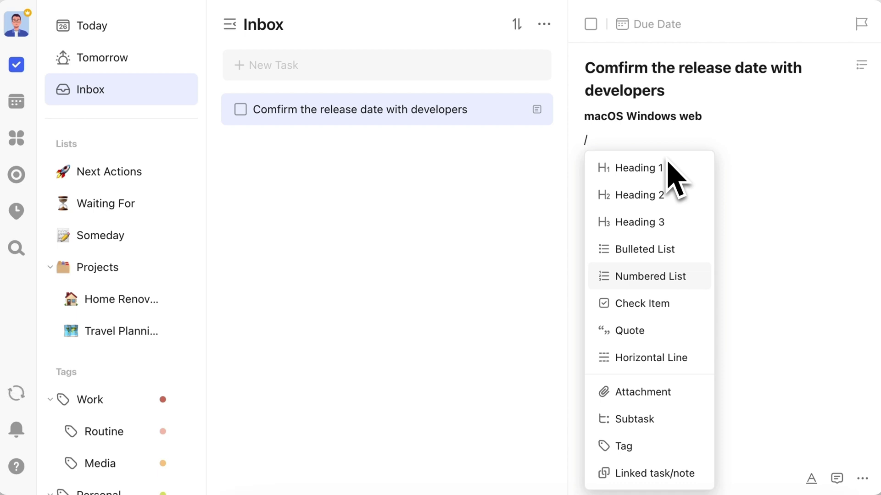
{"action": "key", "text": "Up"}
{"action": "key", "text": "Up"}
{"action": "key", "text": "Up"}
{"action": "key", "text": "Up"}
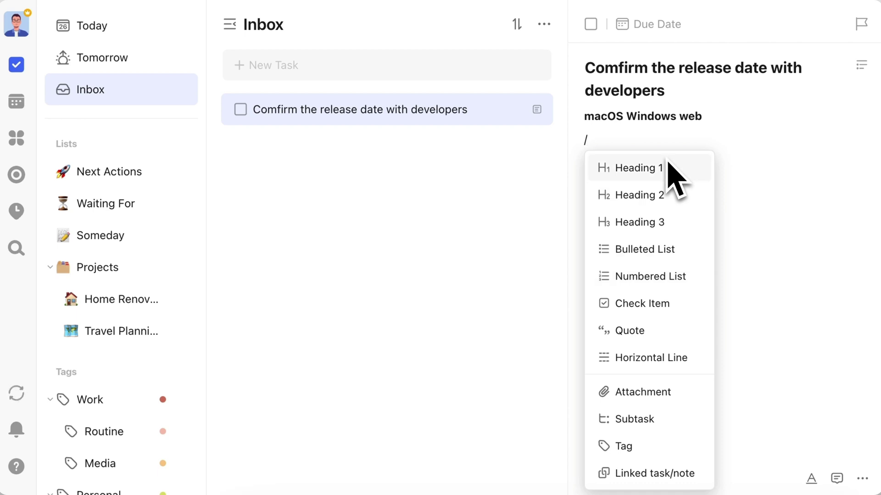
{"action": "key", "text": "Return"}
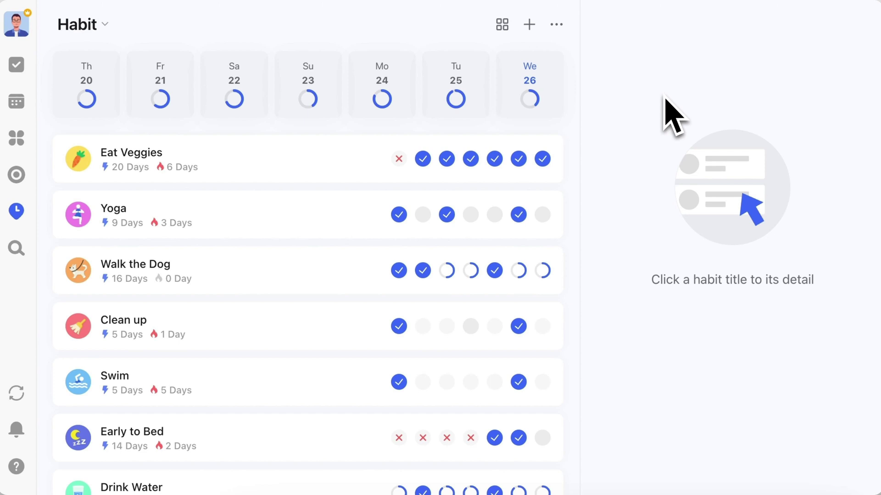
Filter the habit list to Wednesday, Jun 26 so only that day's five habits show.
{"action": "left_click", "coordinate": [553, 89]}
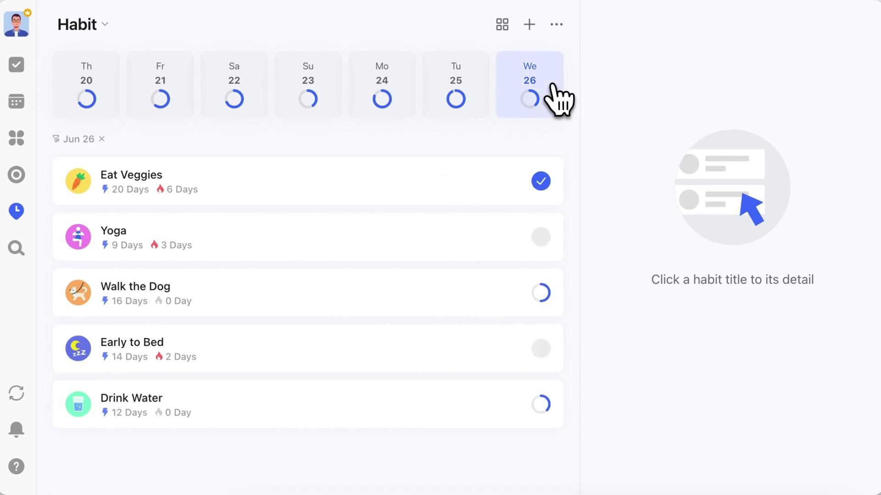
{"action": "left_click", "coordinate": [102, 139]}
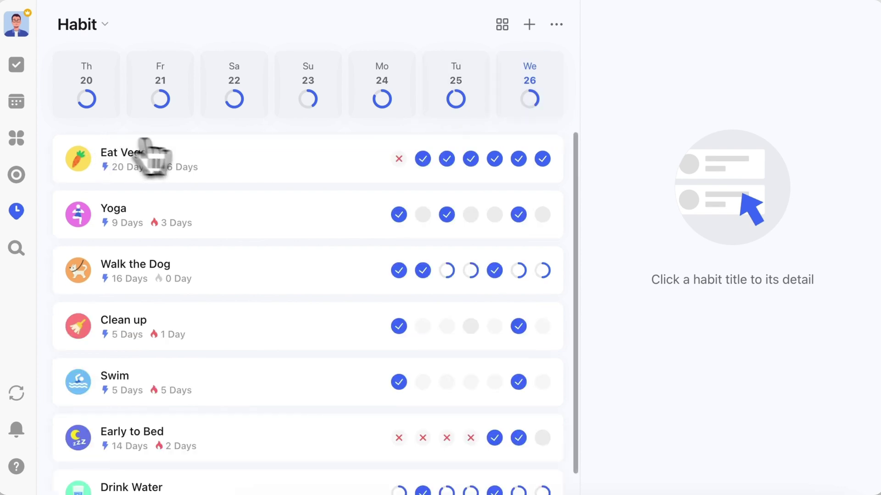
{"action": "left_click", "coordinate": [555, 110]}
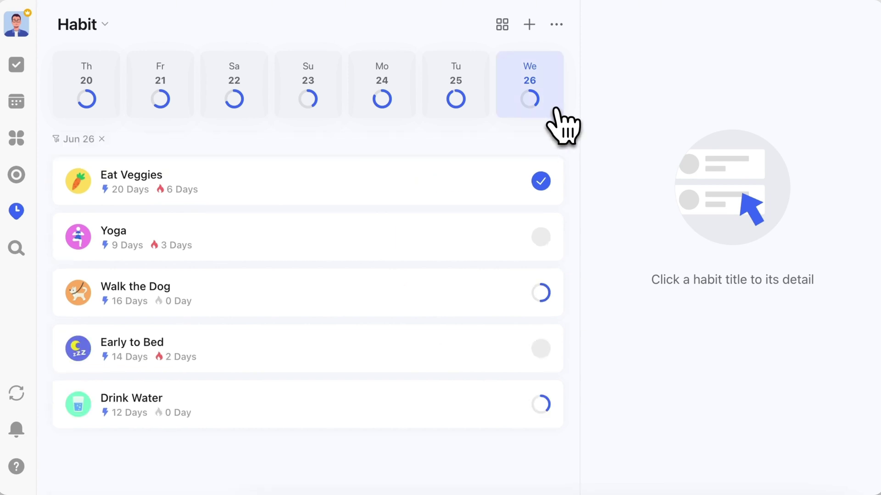
{"action": "left_click", "coordinate": [555, 110]}
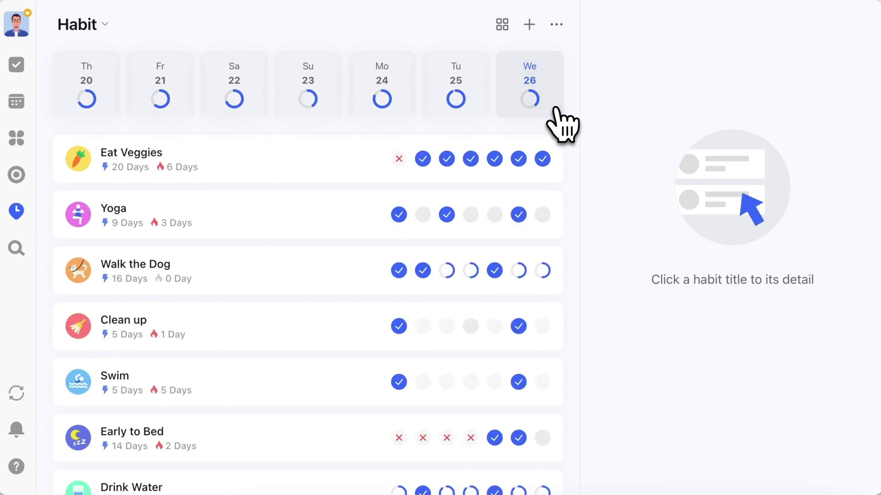
{"action": "left_click", "coordinate": [555, 110]}
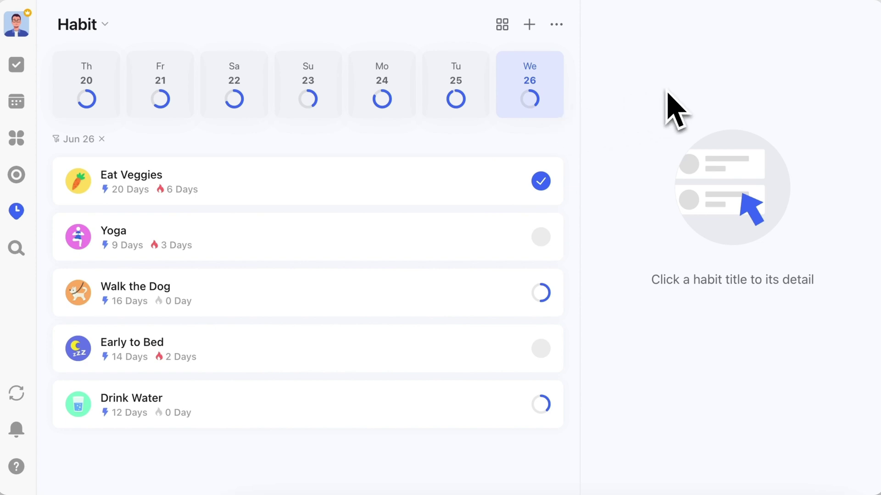
Show habits as two-column cards and set Walk the Dog's check-in style to Habit icon.
{"action": "left_click", "coordinate": [504, 26]}
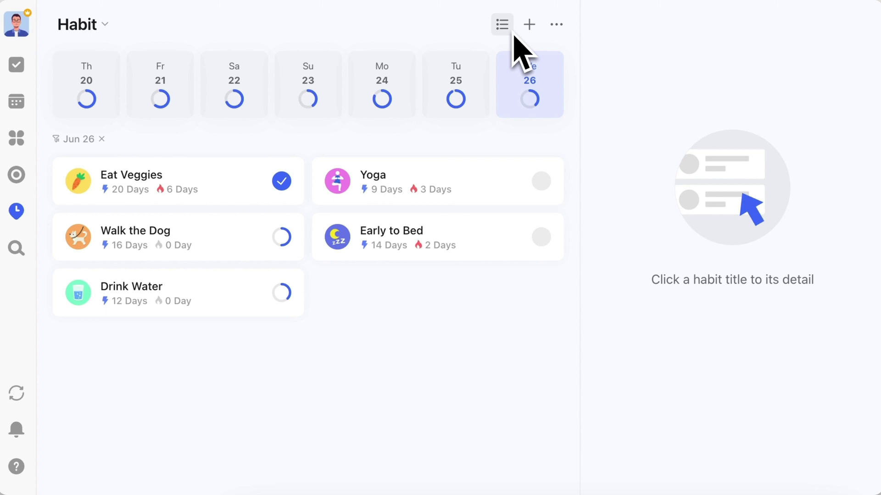
{"action": "left_click", "coordinate": [257, 236]}
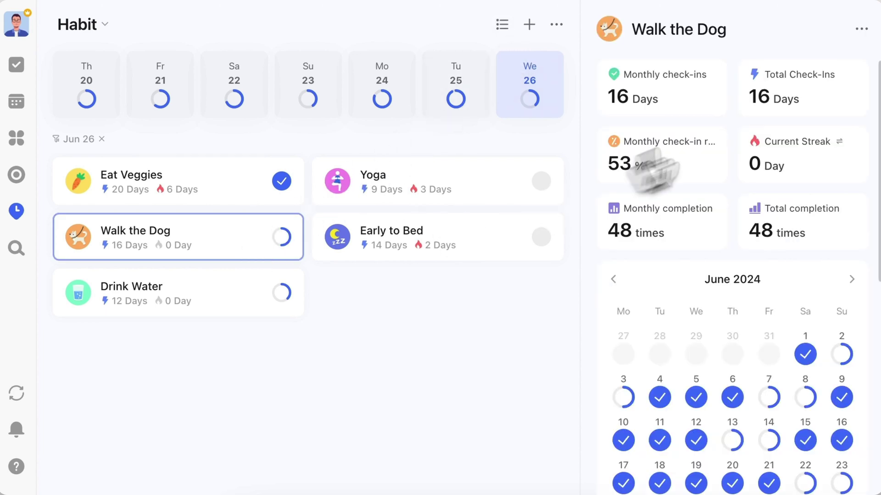
{"action": "left_click", "coordinate": [861, 29]}
{"action": "mouse_move", "coordinate": [851, 112]}
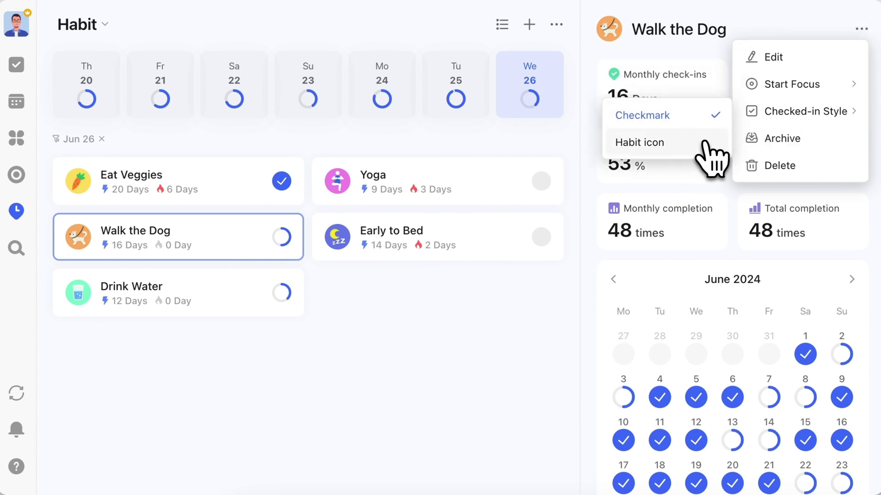
{"action": "left_click", "coordinate": [711, 158]}
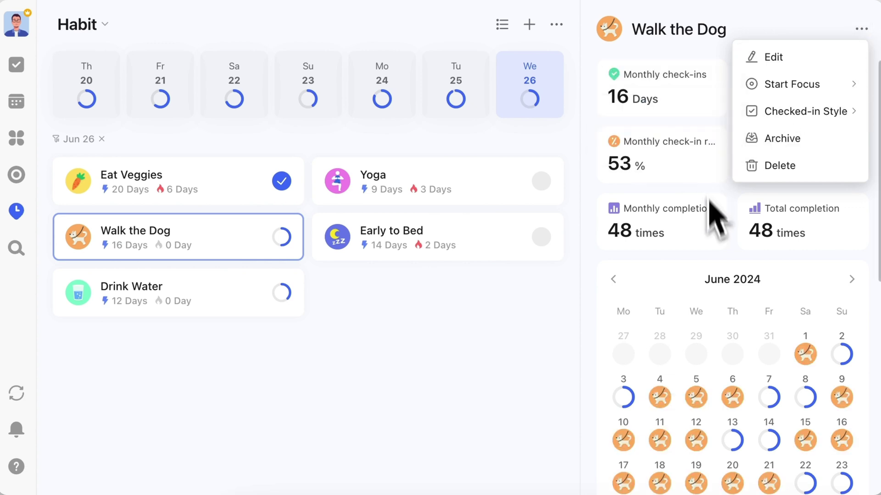
{"action": "scroll", "coordinate": [720, 267], "scroll_direction": "down", "scroll_amount": 3}
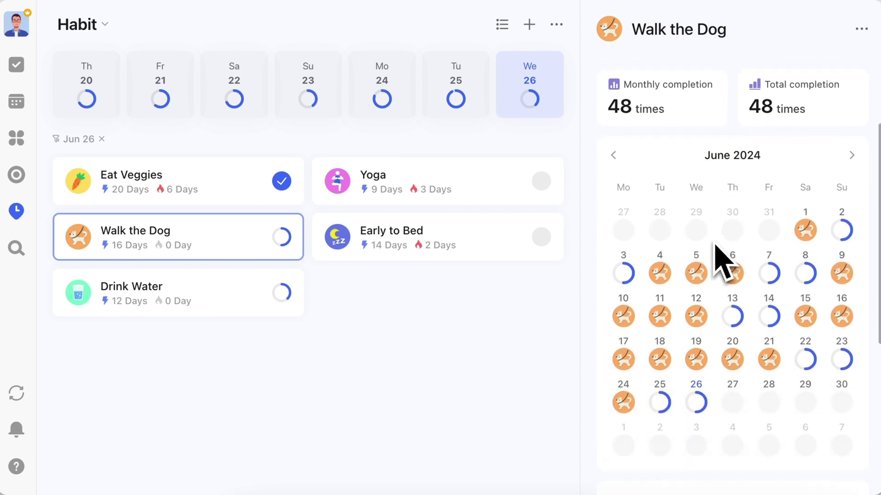